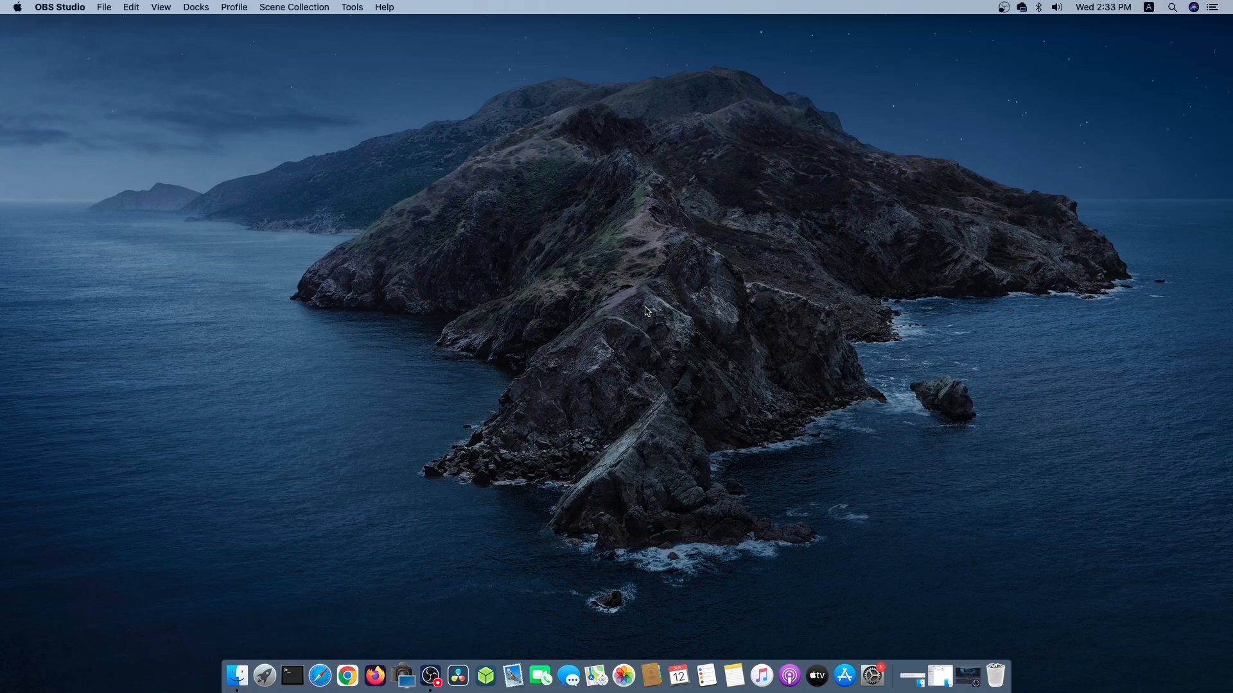
# Open Safari, go to google.com and search for "virtualbox".
pyautogui.click(321, 675)
pyautogui.write('goog')
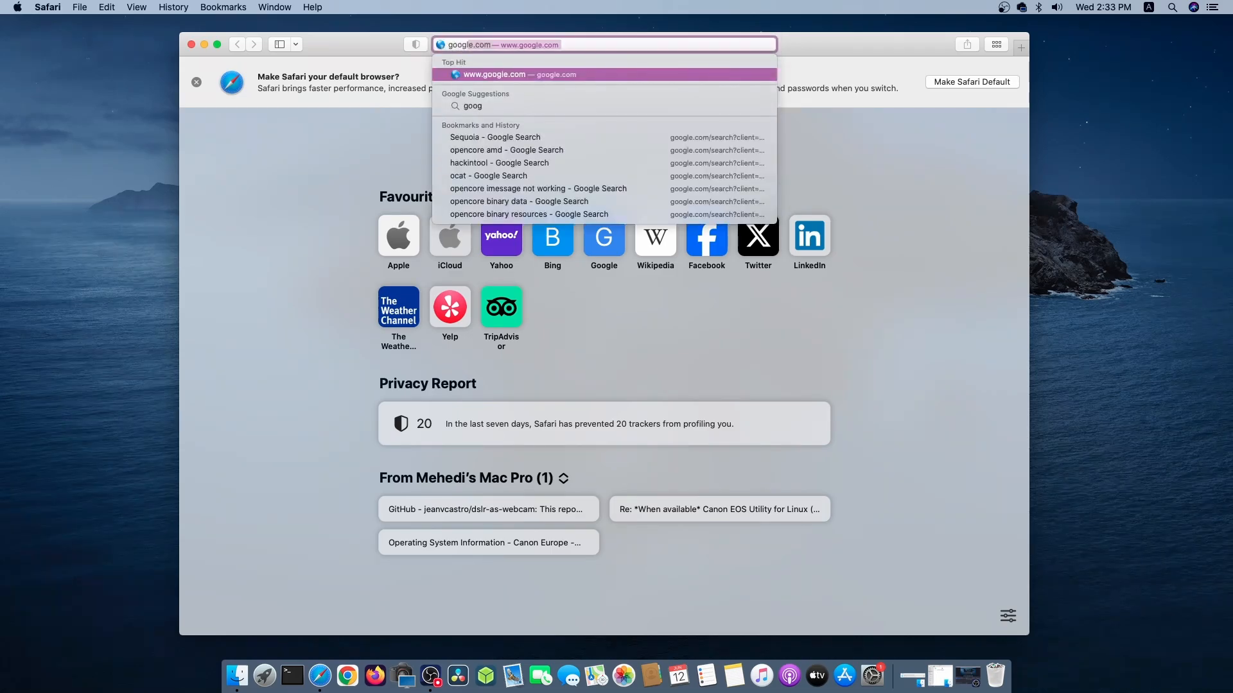
pyautogui.write('le.com')
pyautogui.press('Return')
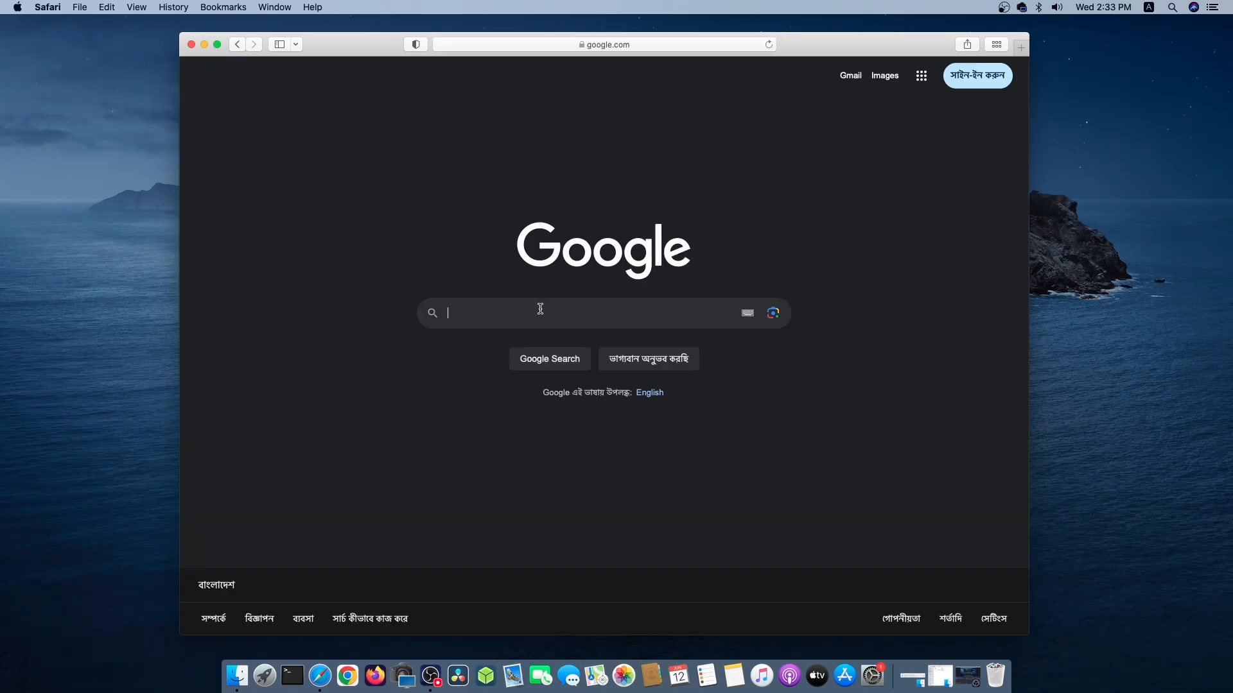
pyautogui.write('virtualbox')
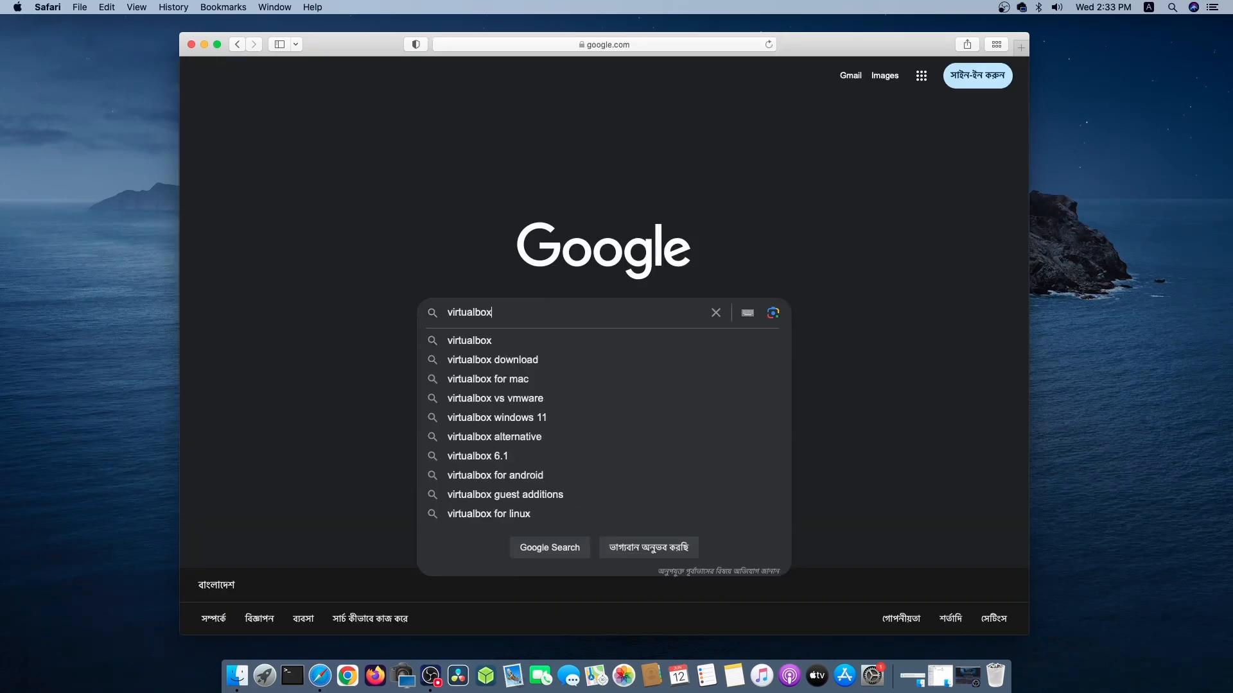
pyautogui.press('Return')
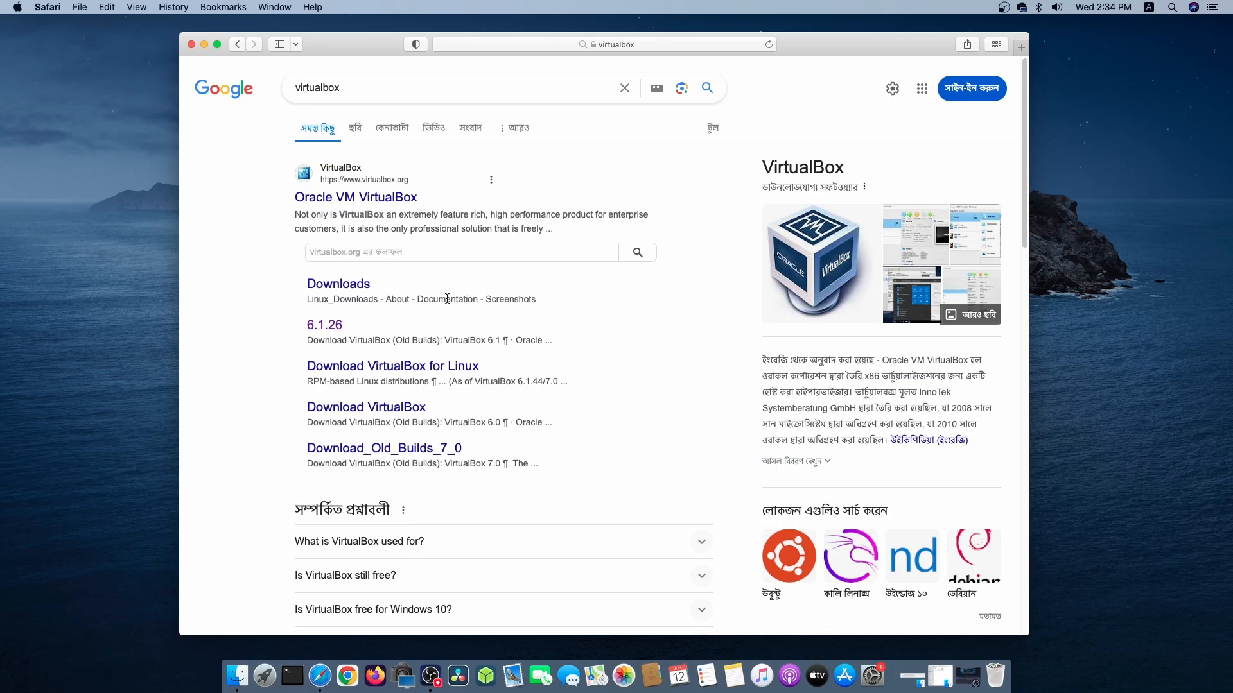
# Open VirtualBox's Downloads page from the search results and check the VirtualBox 7.0.18 platform packages heading.
pyautogui.click(340, 287)
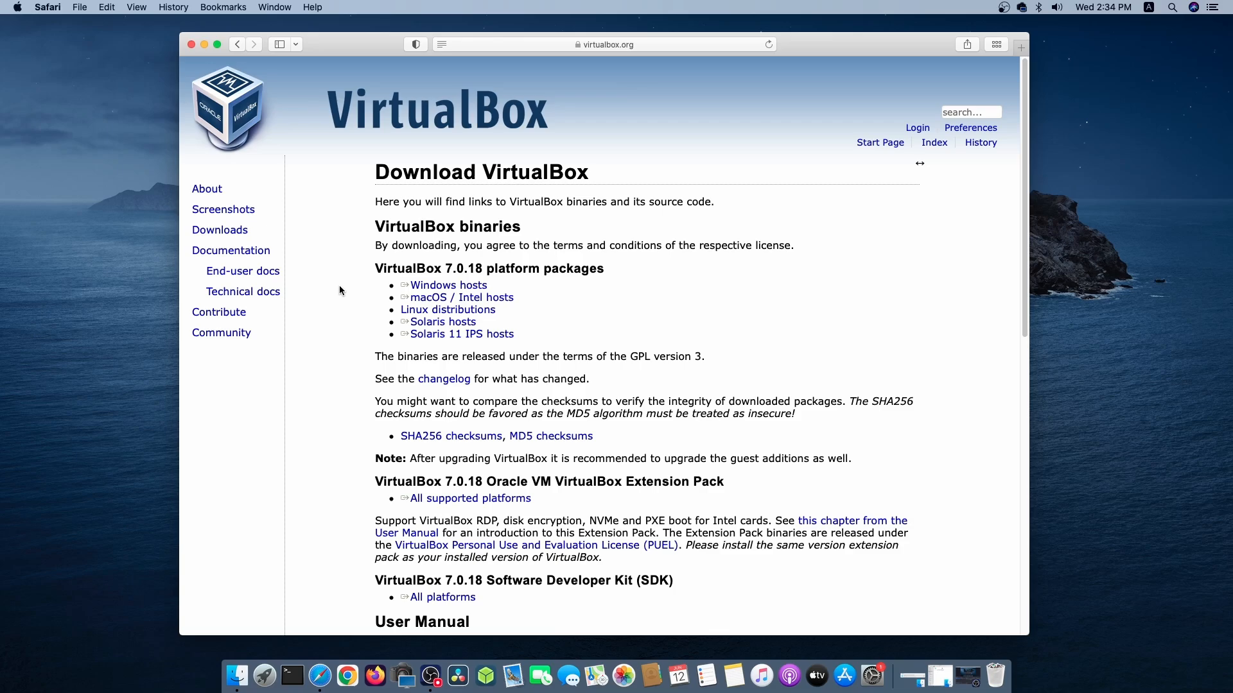
pyautogui.doubleClick(408, 270)
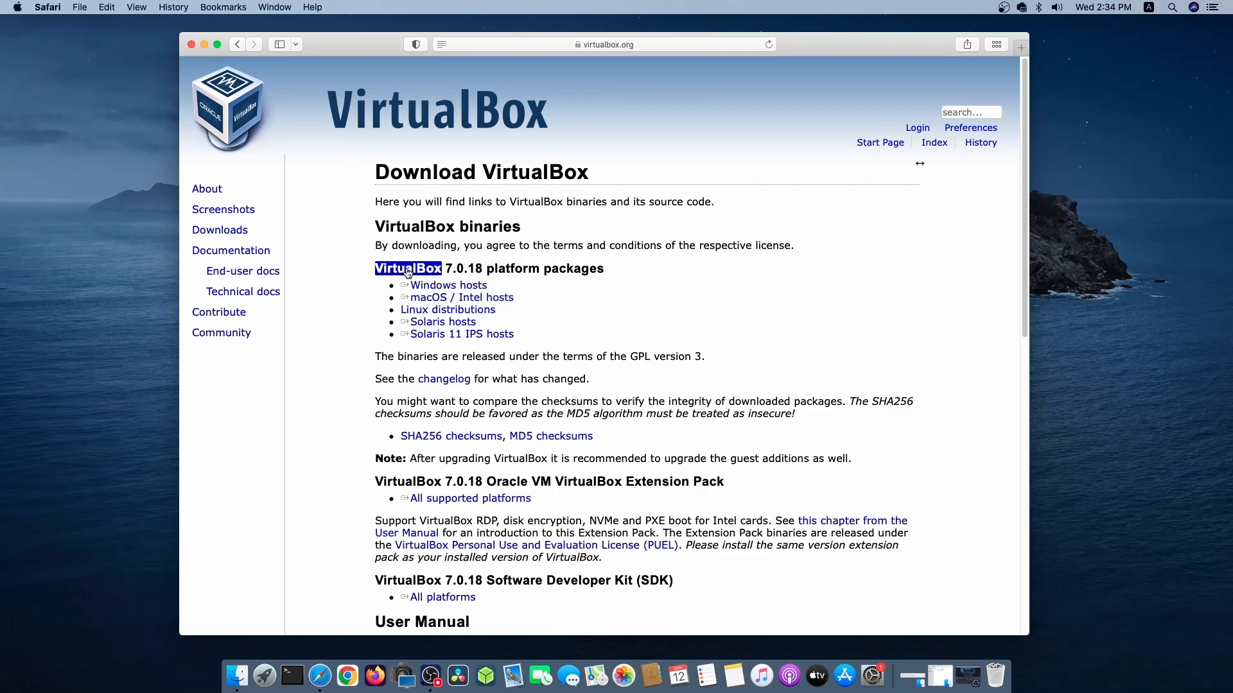
pyautogui.click(437, 271)
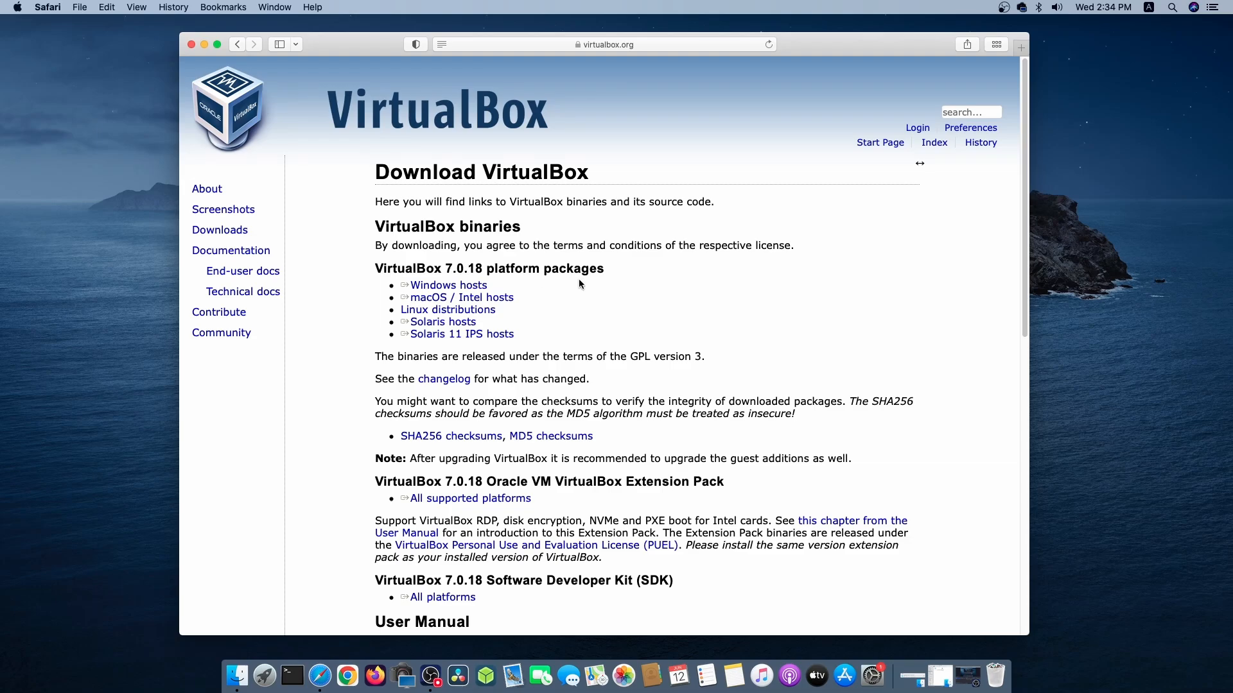
# Return to the search results, open the 6.1.26 old builds page and examine the VirtualBox 6.1.50 macOS and Extension Pack downloads.
pyautogui.click(242, 44)
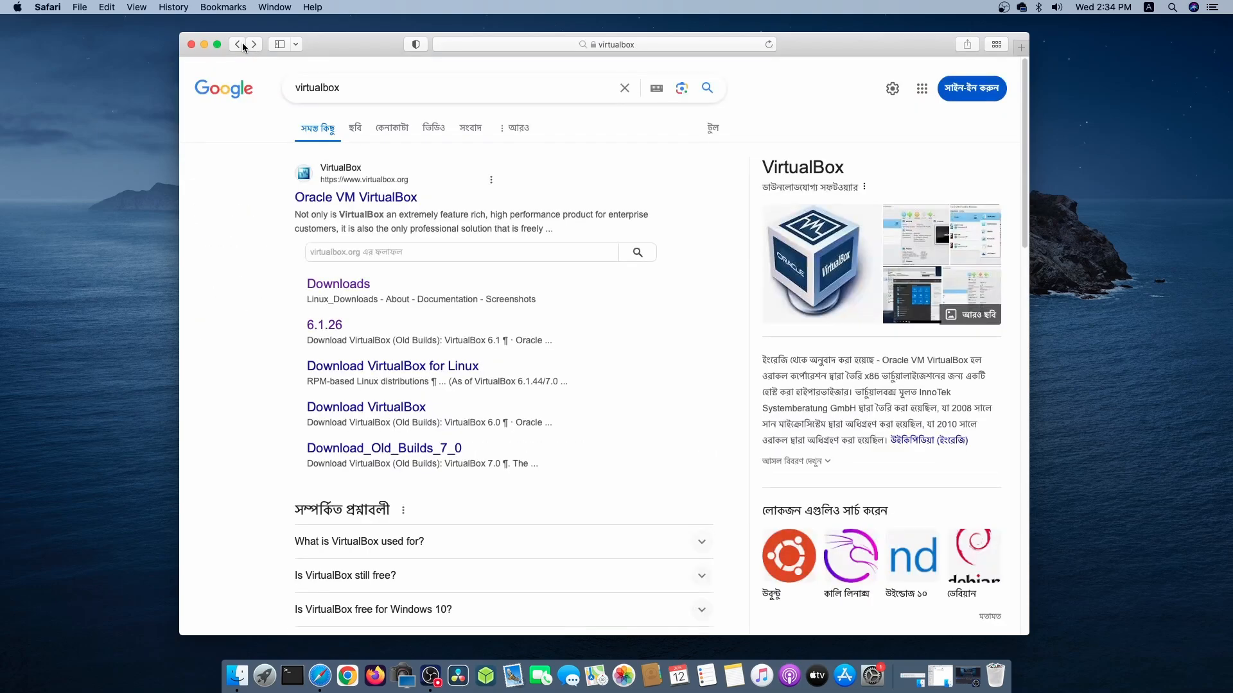
pyautogui.click(324, 326)
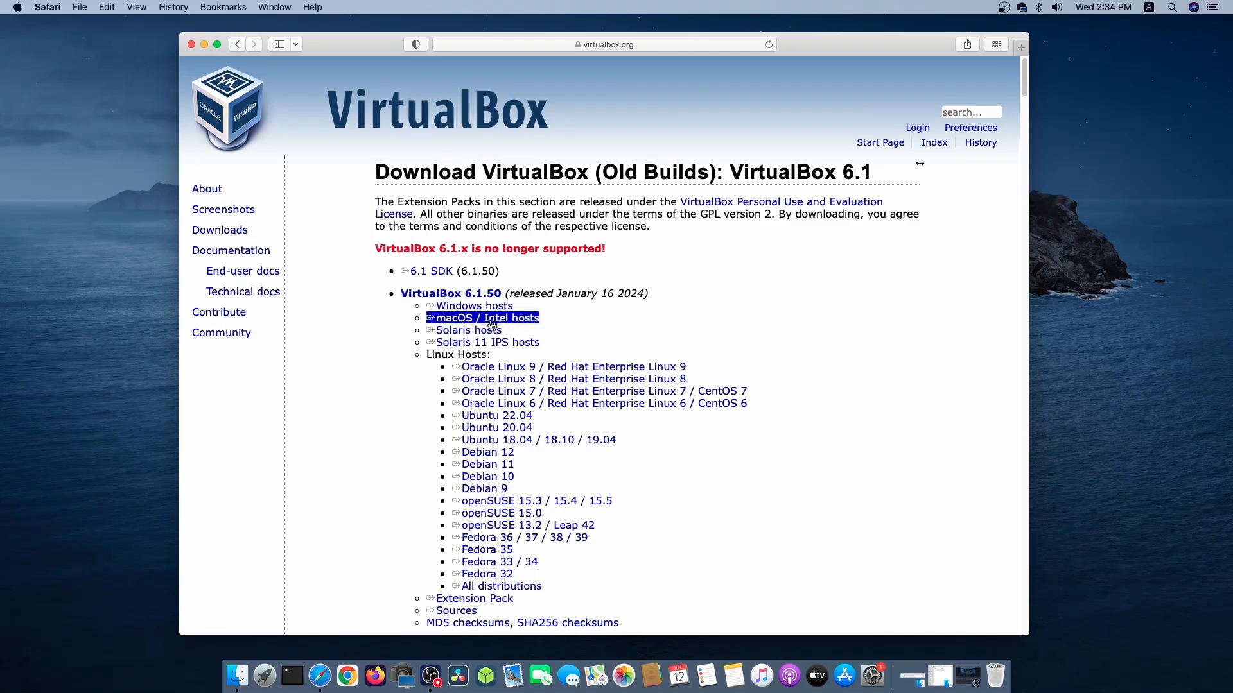
pyautogui.scroll(-2, 755, 516)
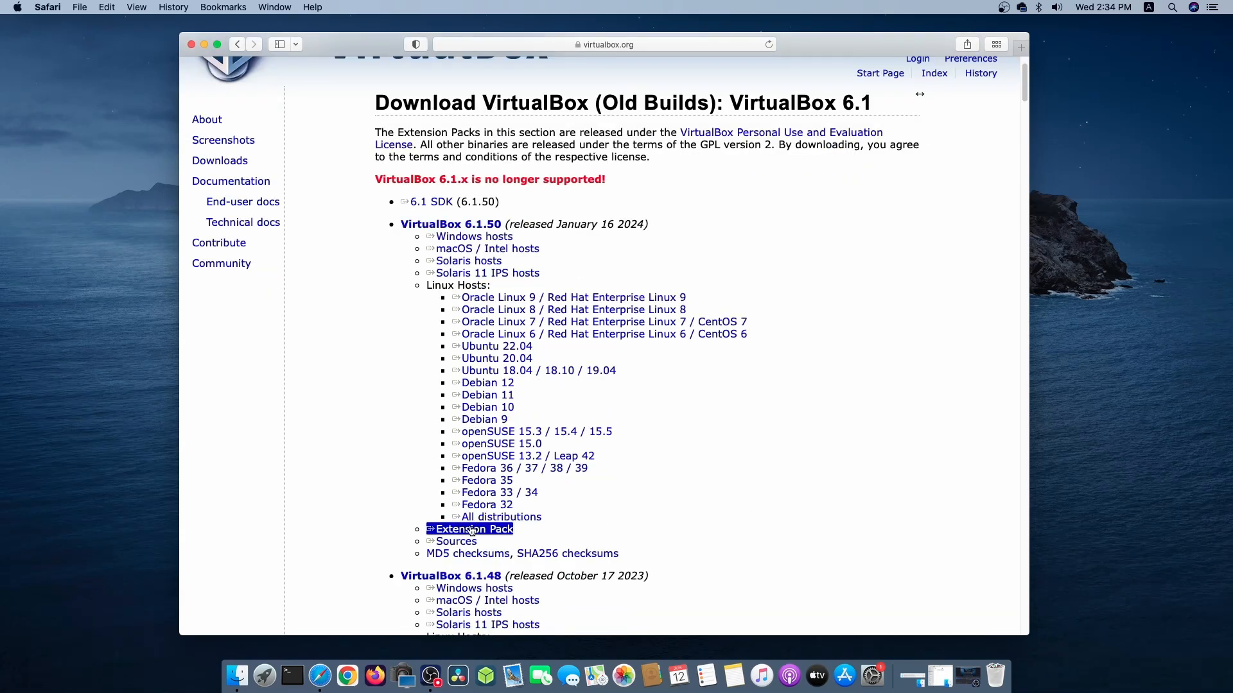
pyautogui.scroll(2, 771, 289)
# Open google.com in a new browser tab and search for "kali linux".
pyautogui.click(1021, 48)
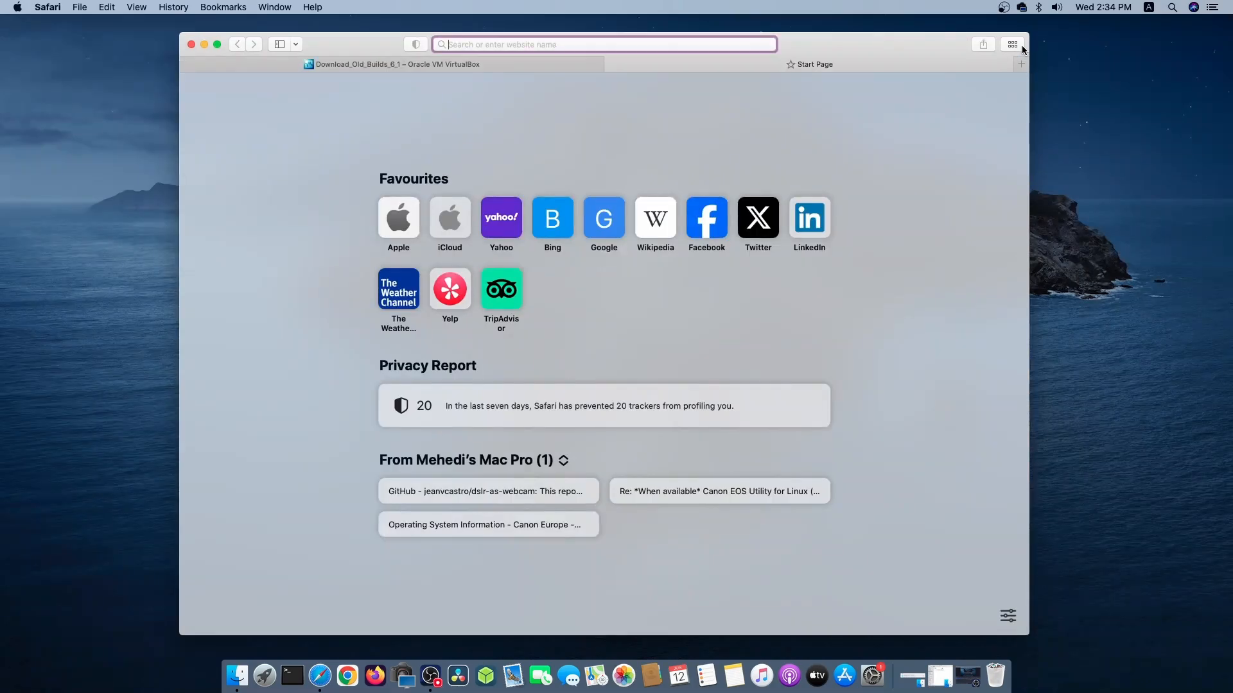
pyautogui.write('google.com')
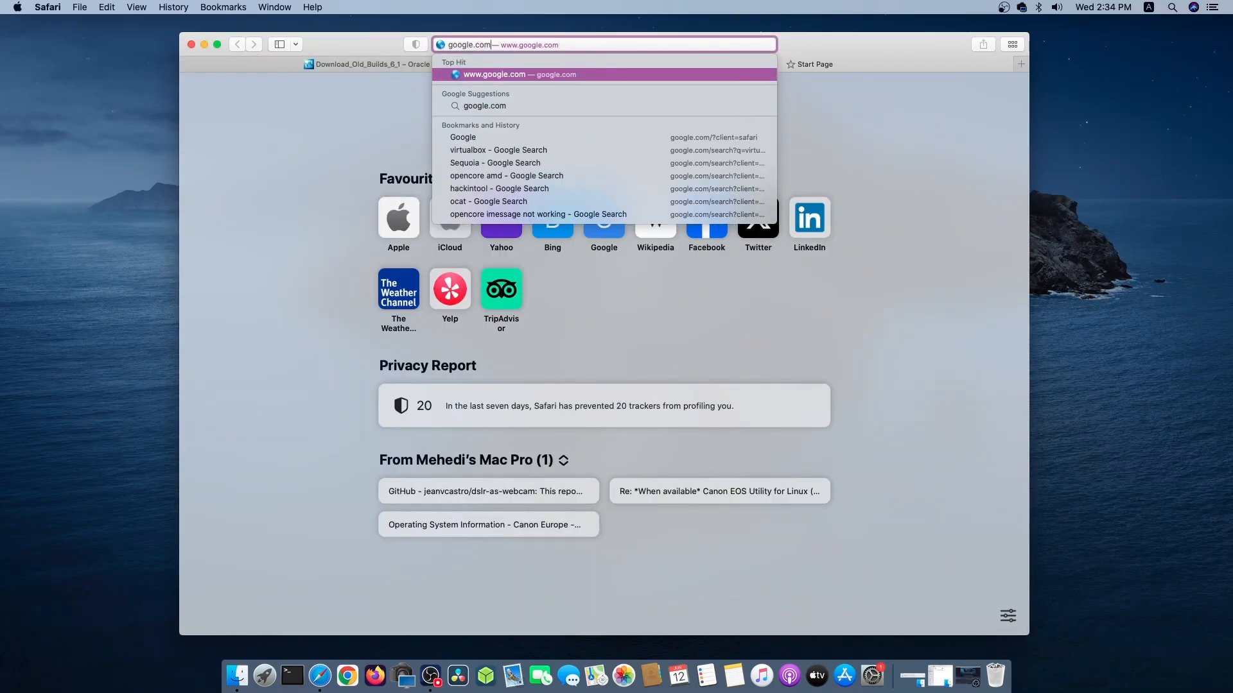
pyautogui.press('Return')
pyautogui.write('kali linux')
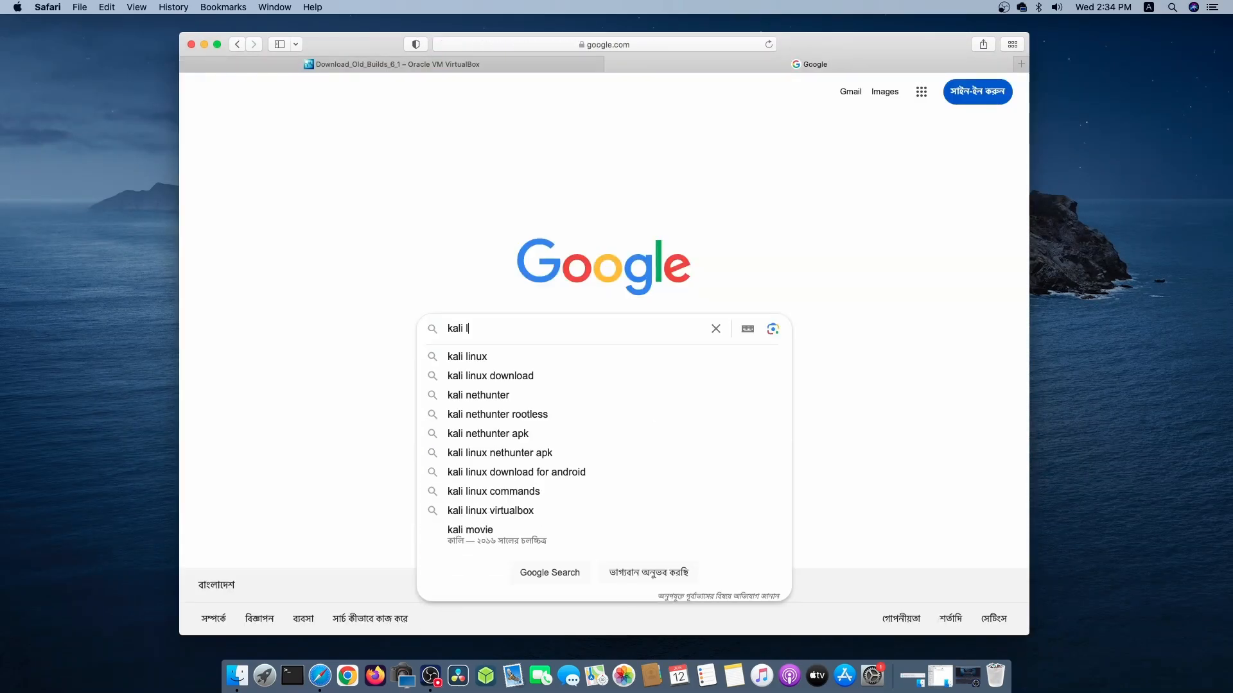
pyautogui.press('Return')
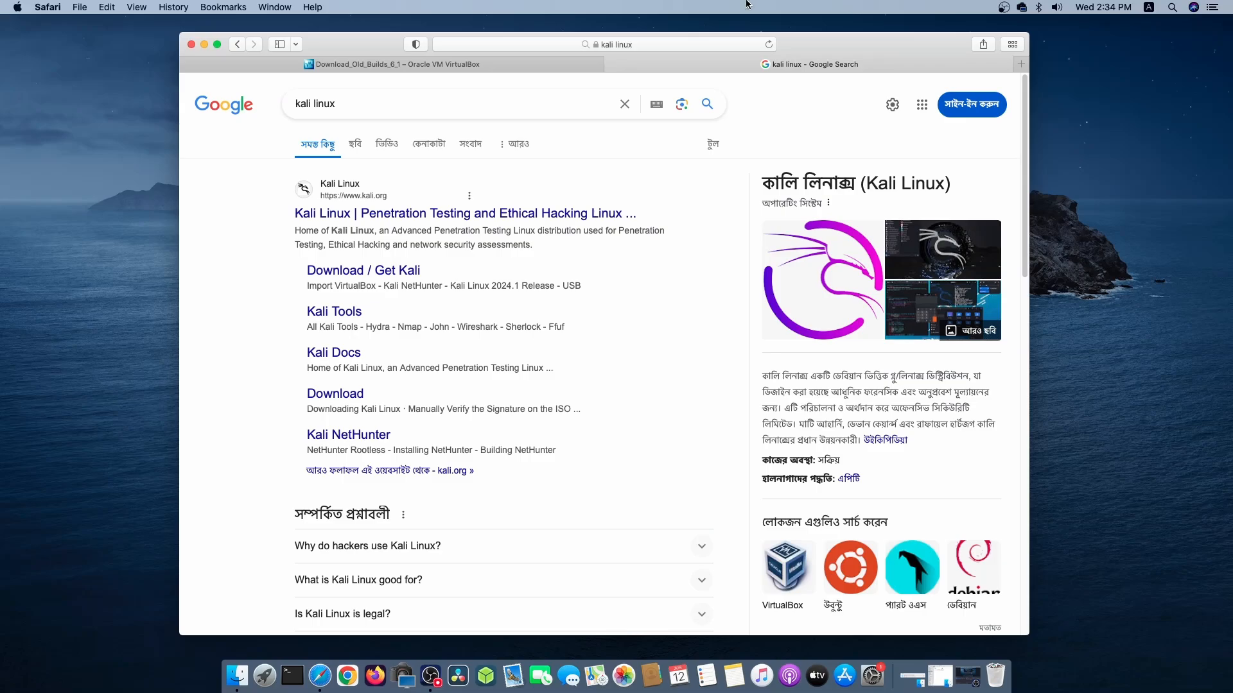
# Open the official Kali Linux site and go to its Virtual Machines downloads to view the pre-built images.
pyautogui.click(415, 213)
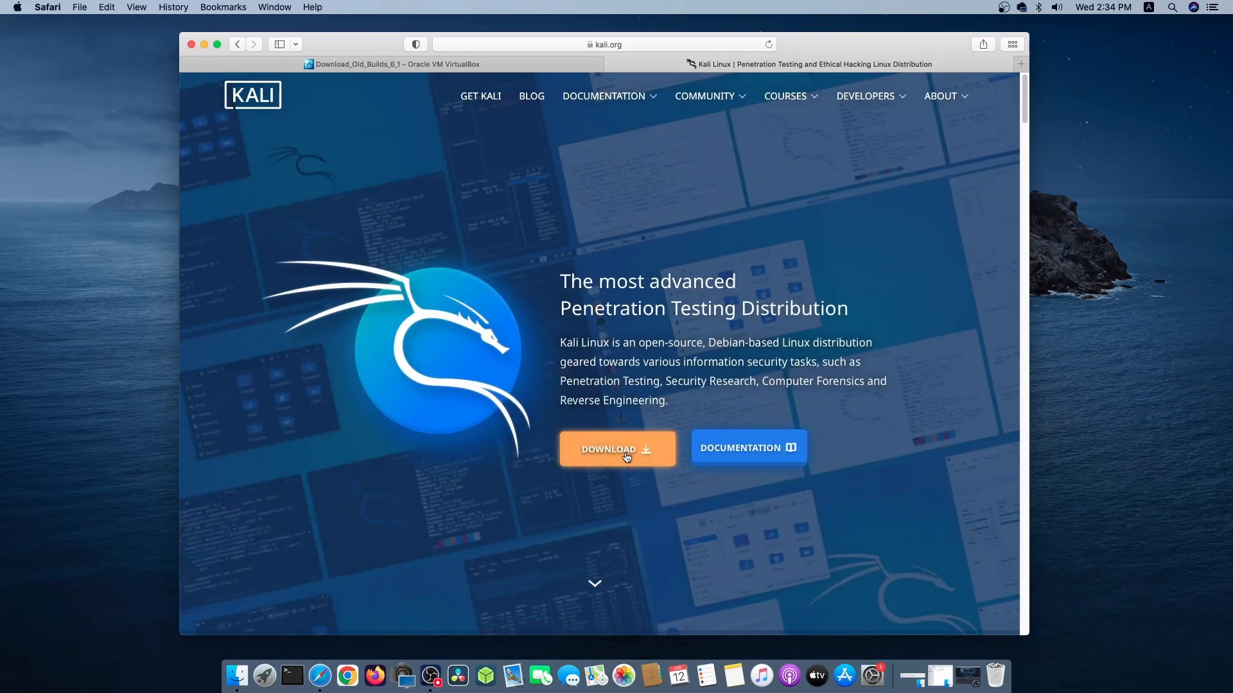
pyautogui.click(626, 453)
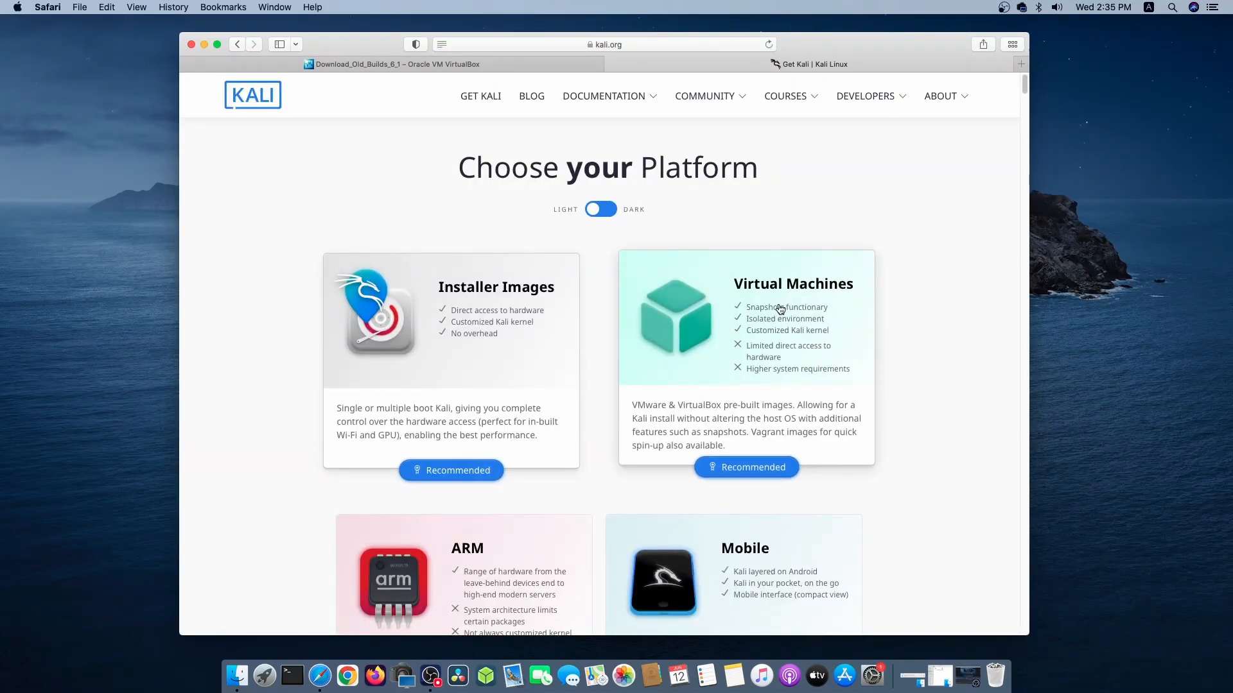
pyautogui.click(748, 312)
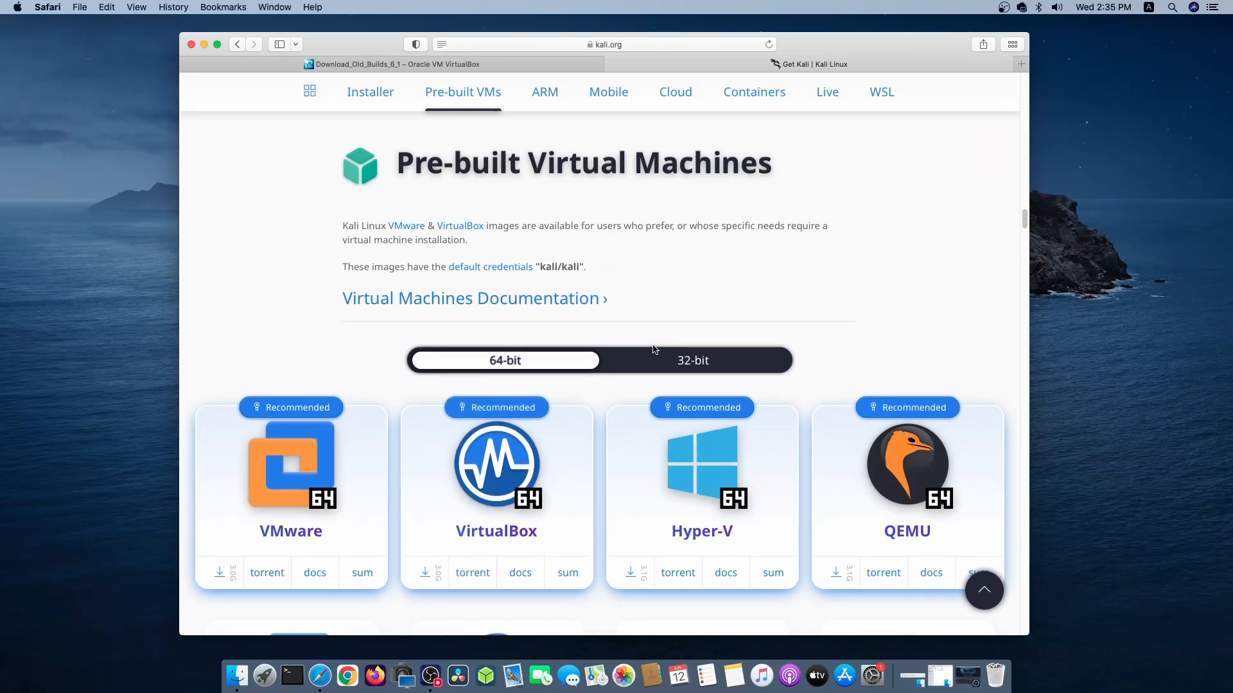
# Close the browser window and open Finder to check the VirtualBox disk image and extension pack in Downloads.
pyautogui.click(191, 46)
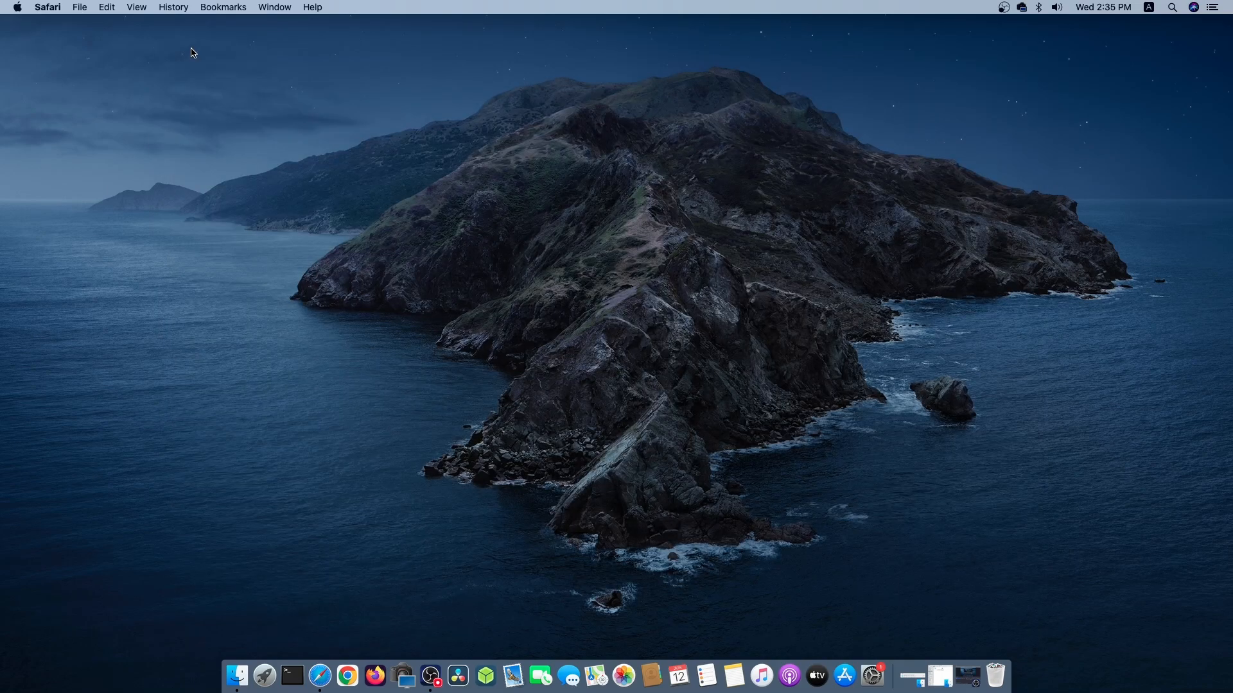
pyautogui.click(235, 679)
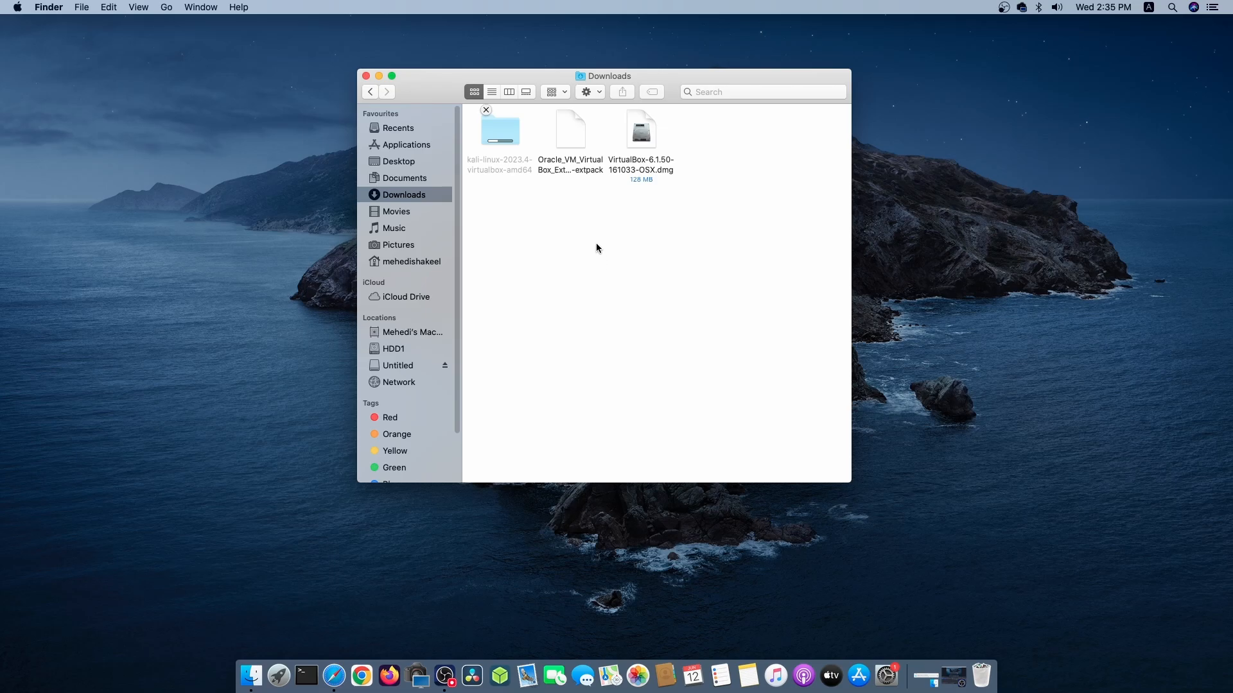
pyautogui.click(641, 139)
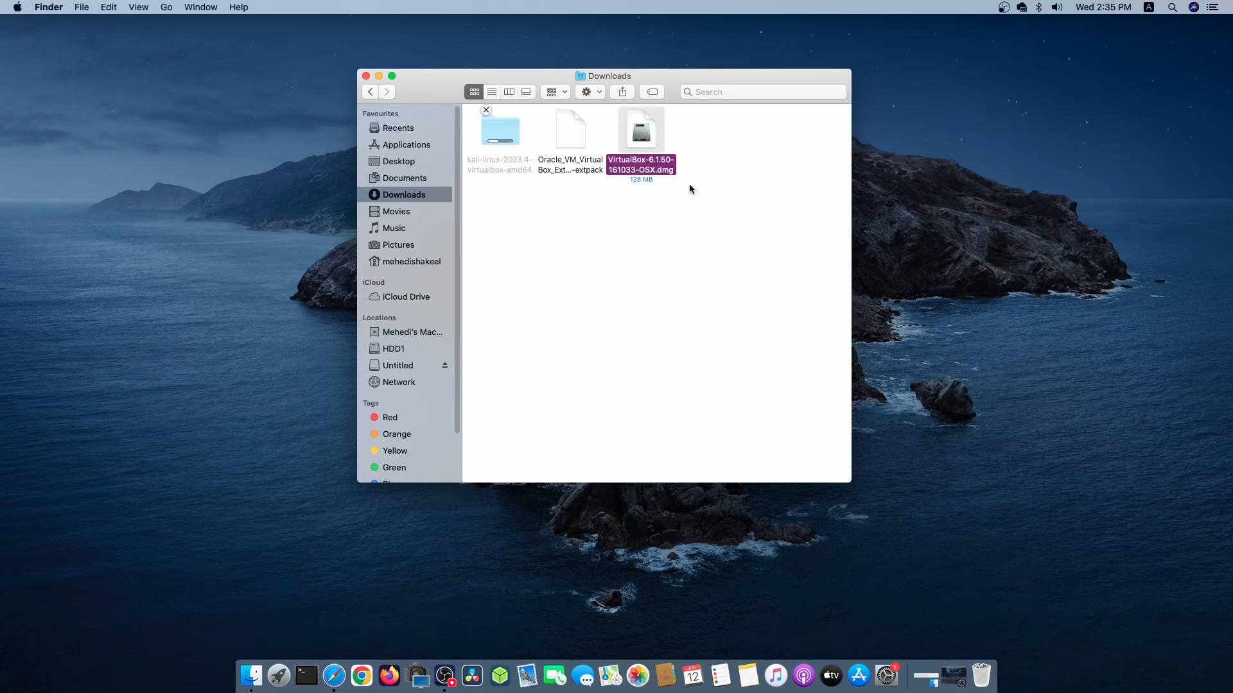
pyautogui.click(600, 278)
pyautogui.click(572, 158)
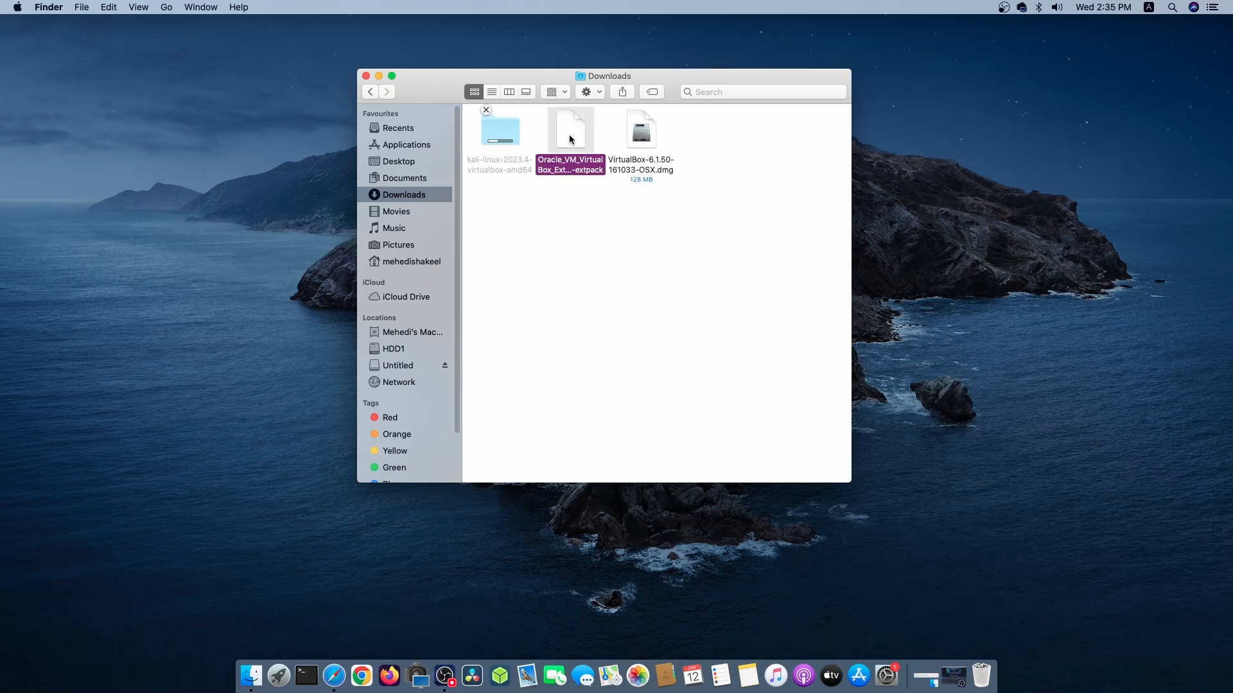
pyautogui.click(578, 275)
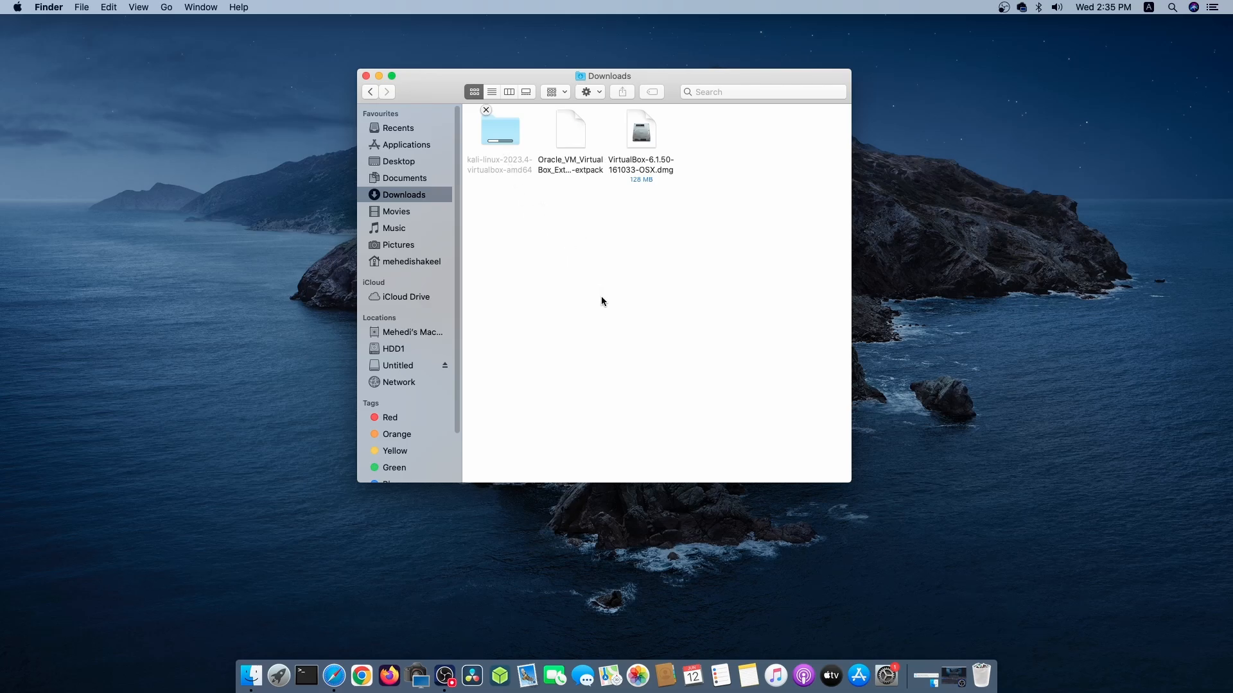
# Open the VirtualBox-6.1.50-161033-OSX.dmg disk image and launch the VirtualBox.pkg installer from it.
pyautogui.rightClick(643, 138)
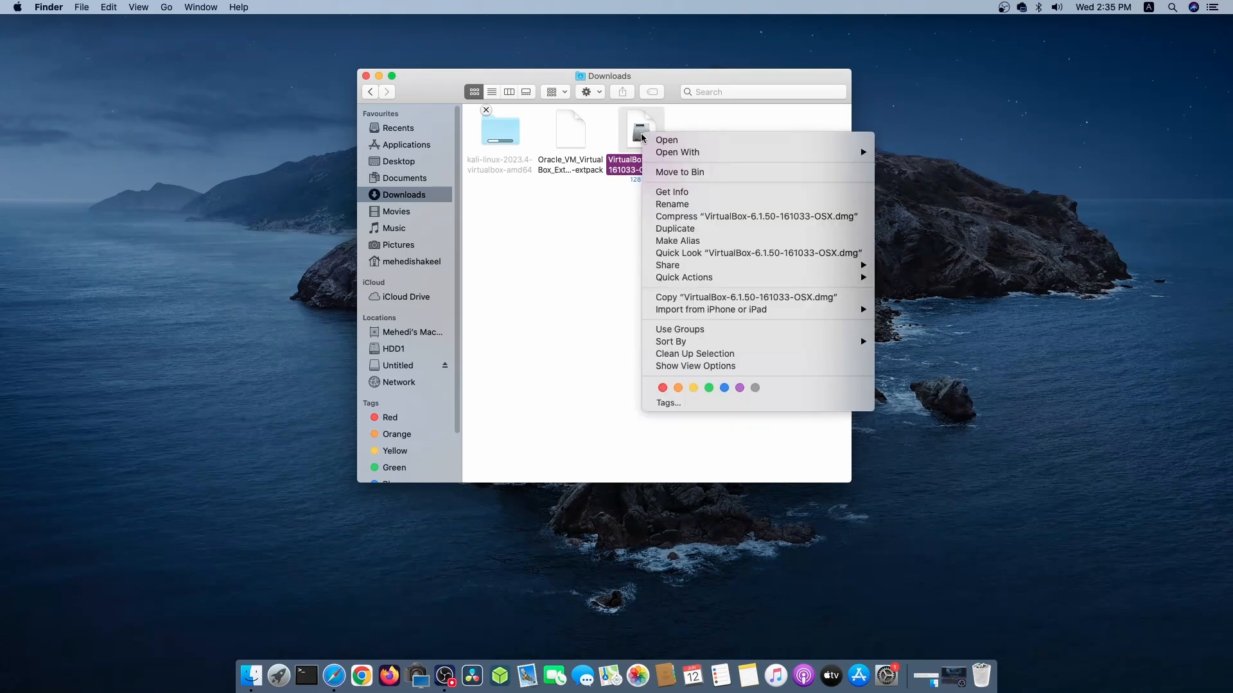
pyautogui.click(666, 140)
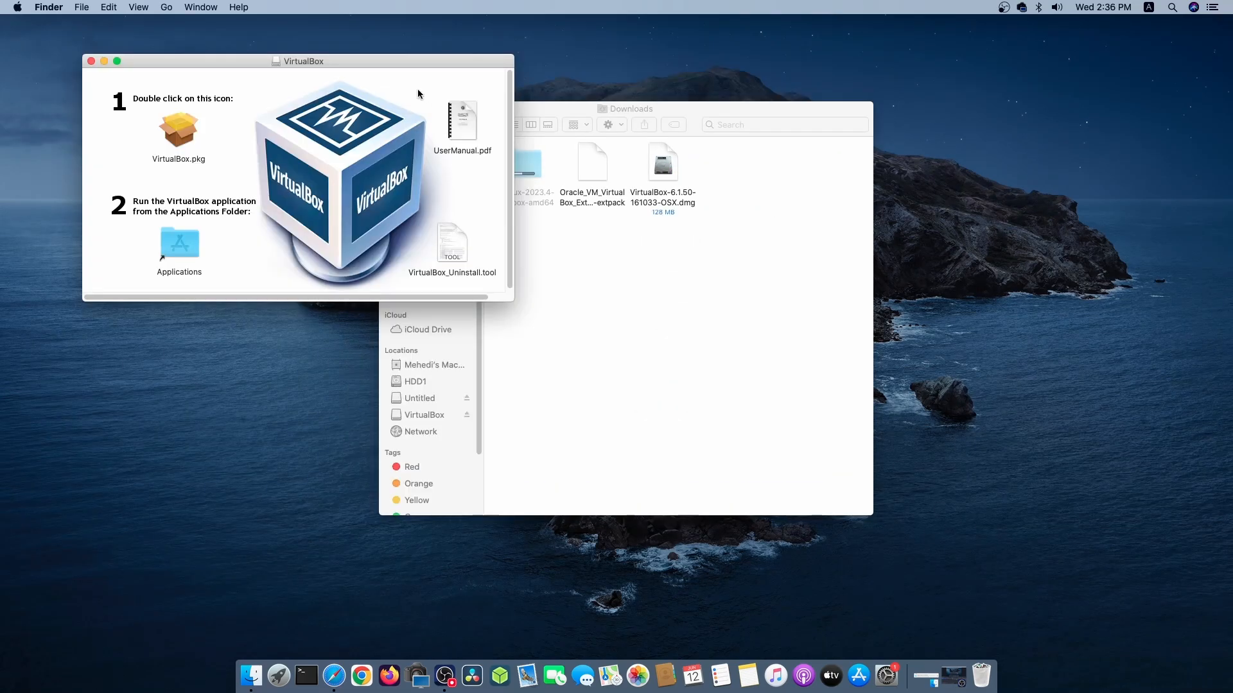
pyautogui.moveTo(373, 56); pyautogui.dragTo(710, 208)
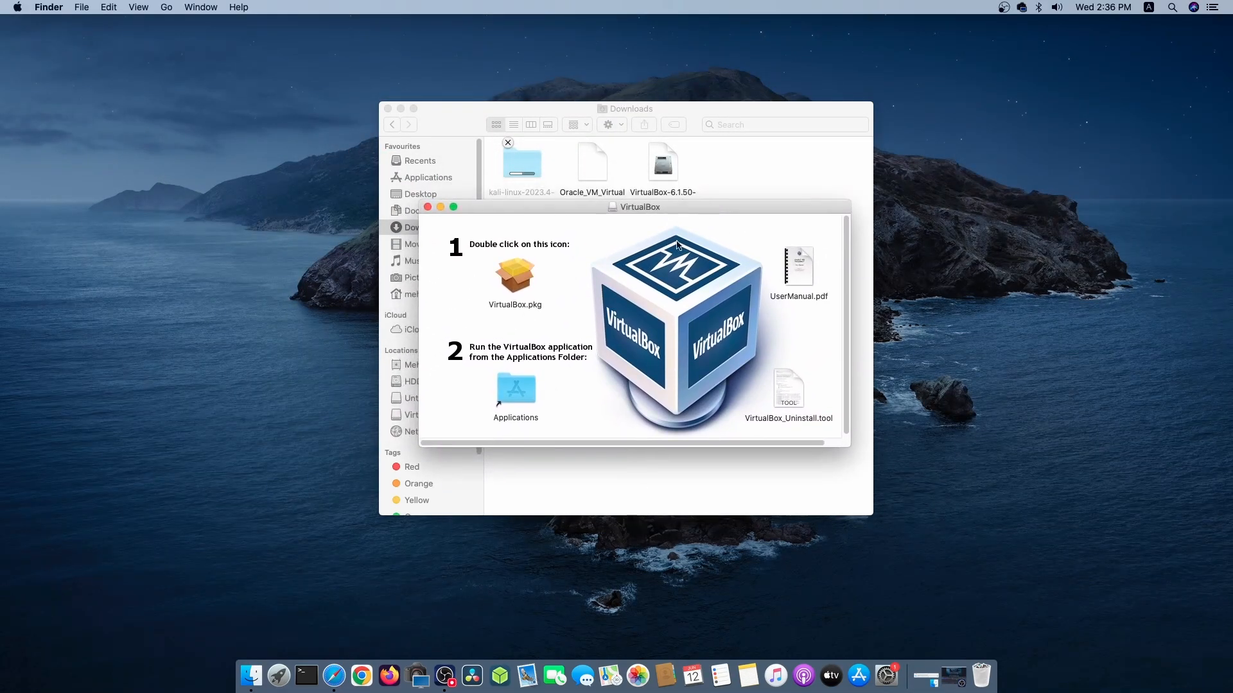
pyautogui.doubleClick(524, 282)
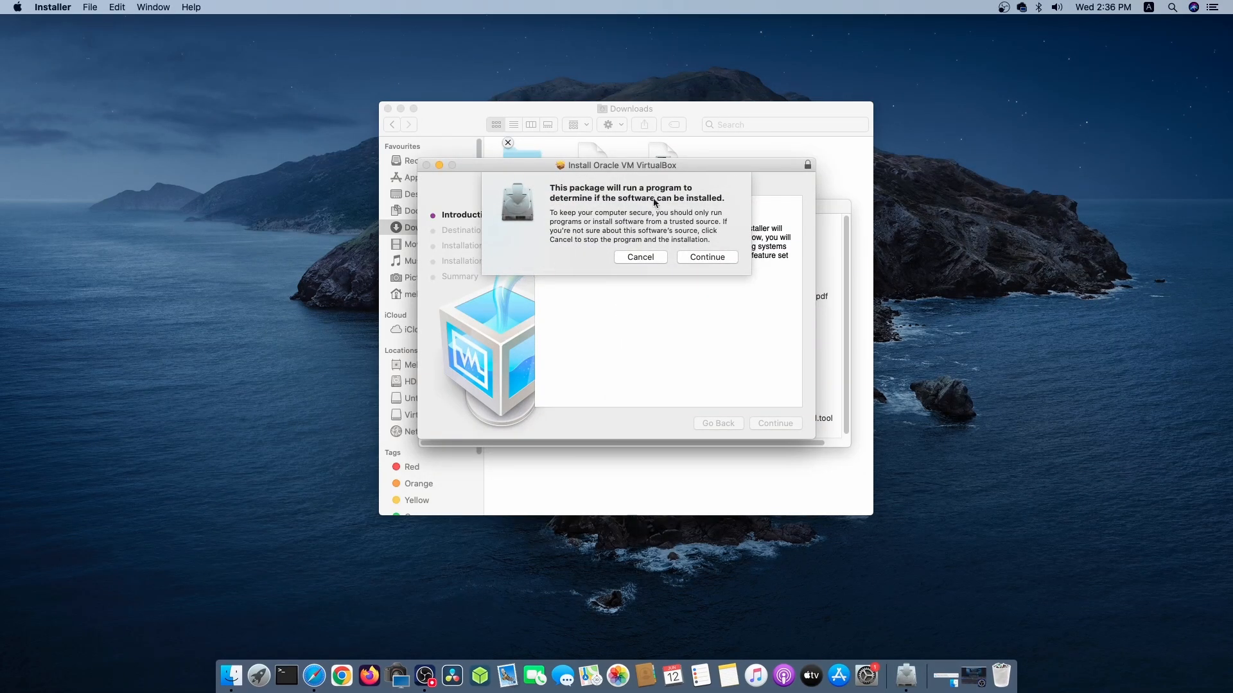
# Run the standard VirtualBox installation, authorize it with the account password, and close the installer while keeping its package and disk image.
pyautogui.click(707, 257)
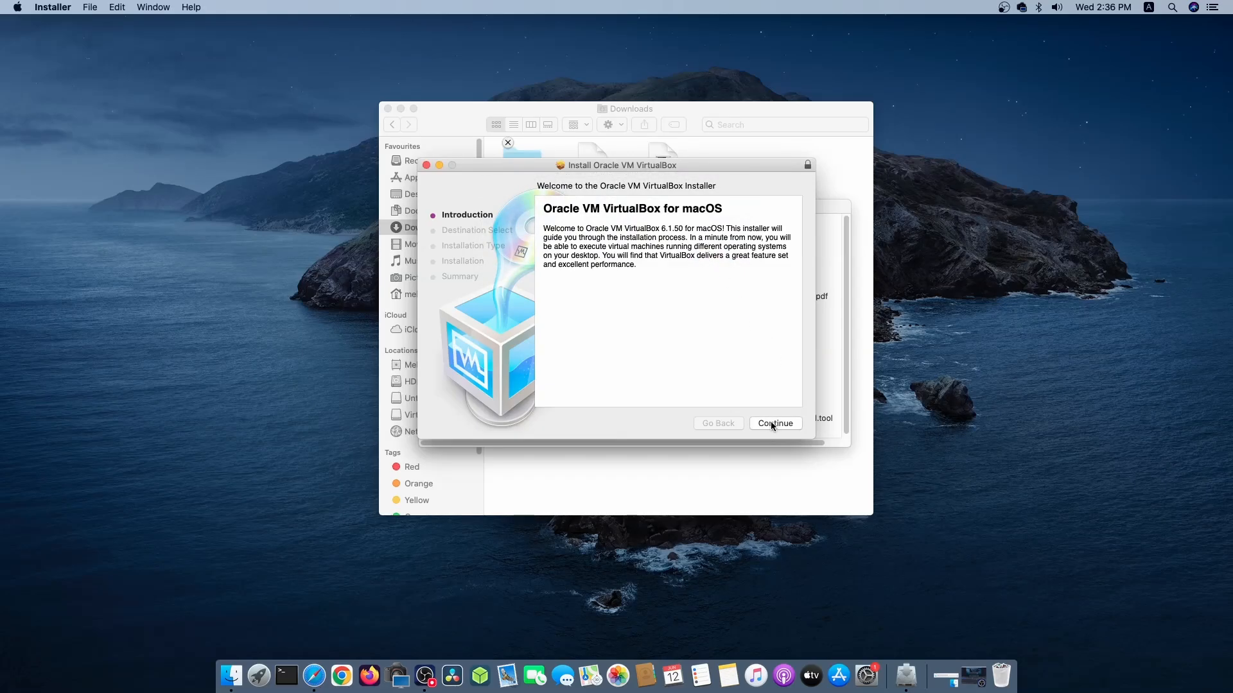
pyautogui.click(773, 423)
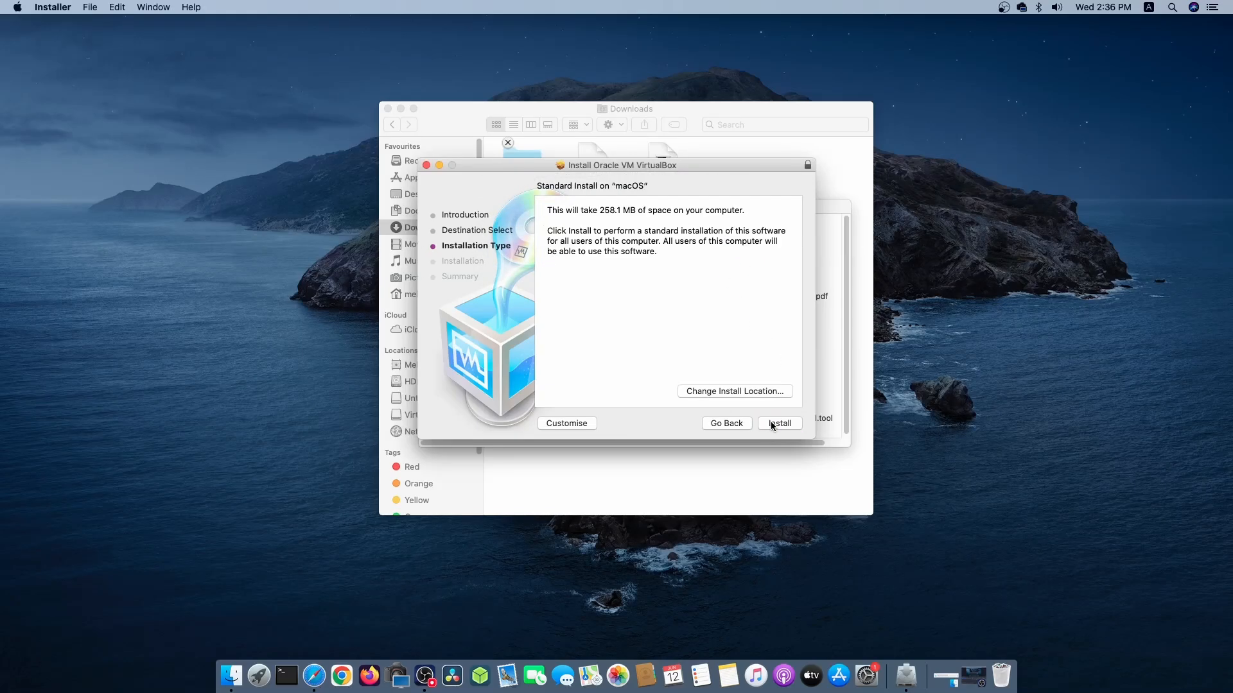
pyautogui.click(773, 425)
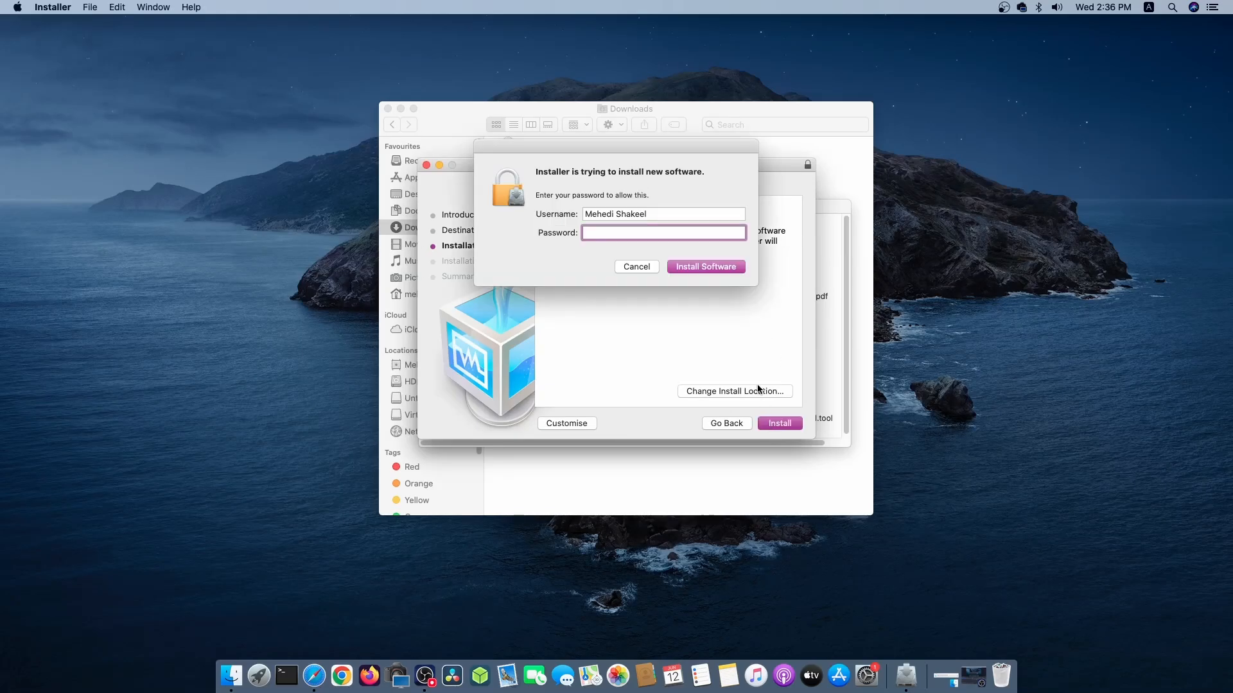
pyautogui.write('•••••••')
pyautogui.click(713, 270)
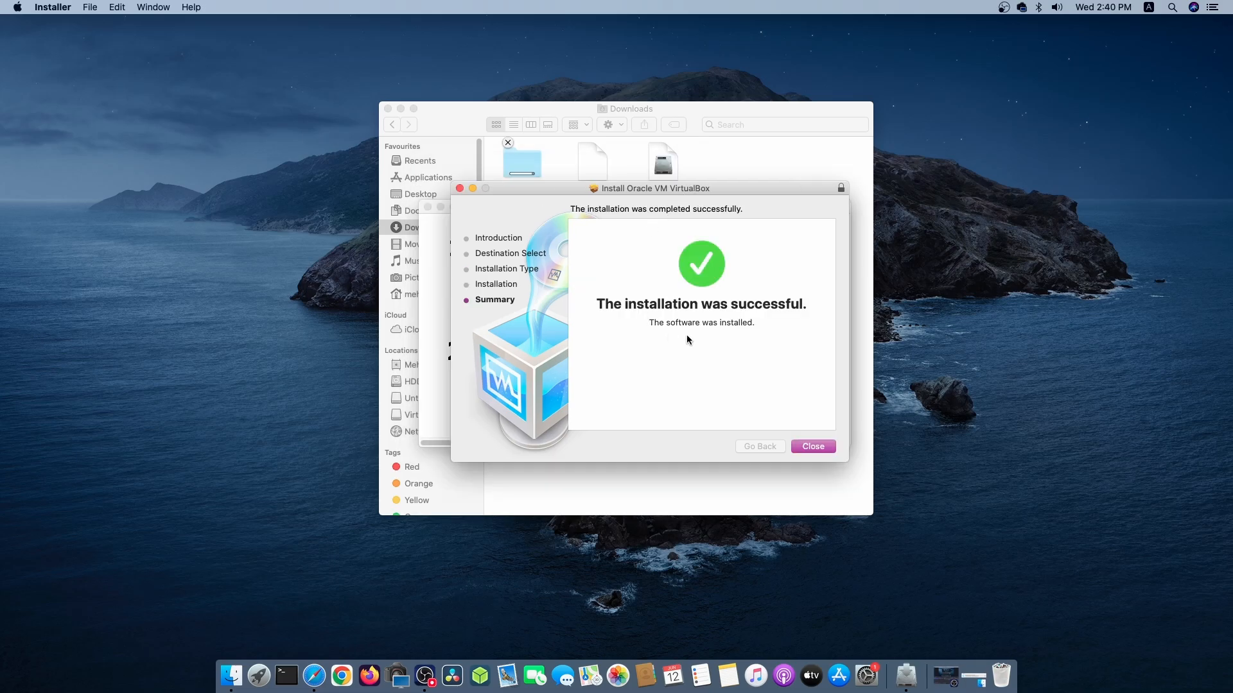
pyautogui.click(813, 447)
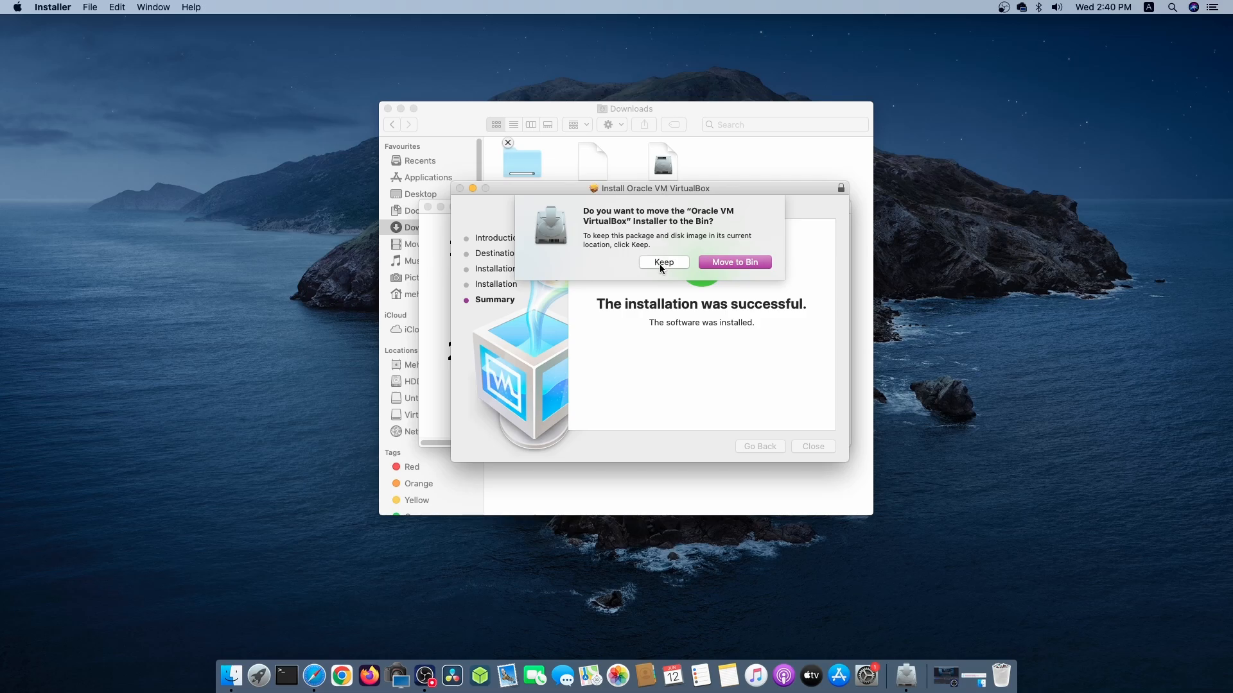
pyautogui.click(722, 263)
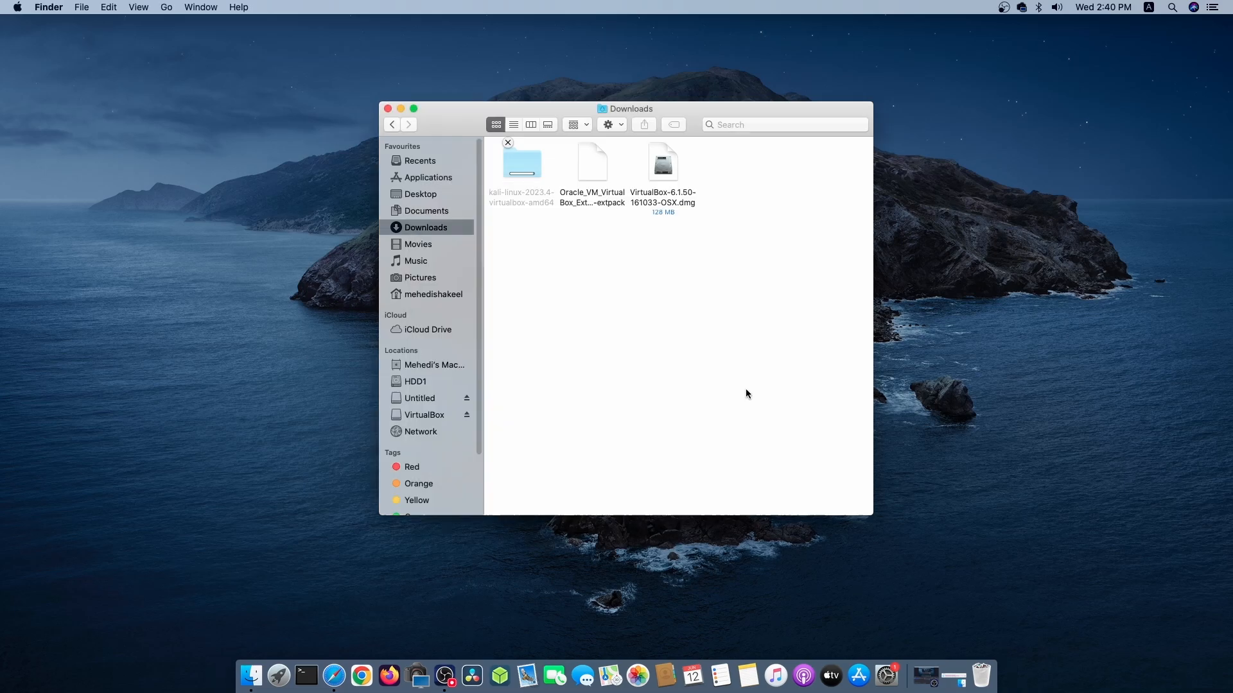
# Launch VirtualBox from Launchpad and move its manager window down so the files in the Downloads window stay reachable.
pyautogui.click(279, 670)
pyautogui.hscroll(3, 805, 406)
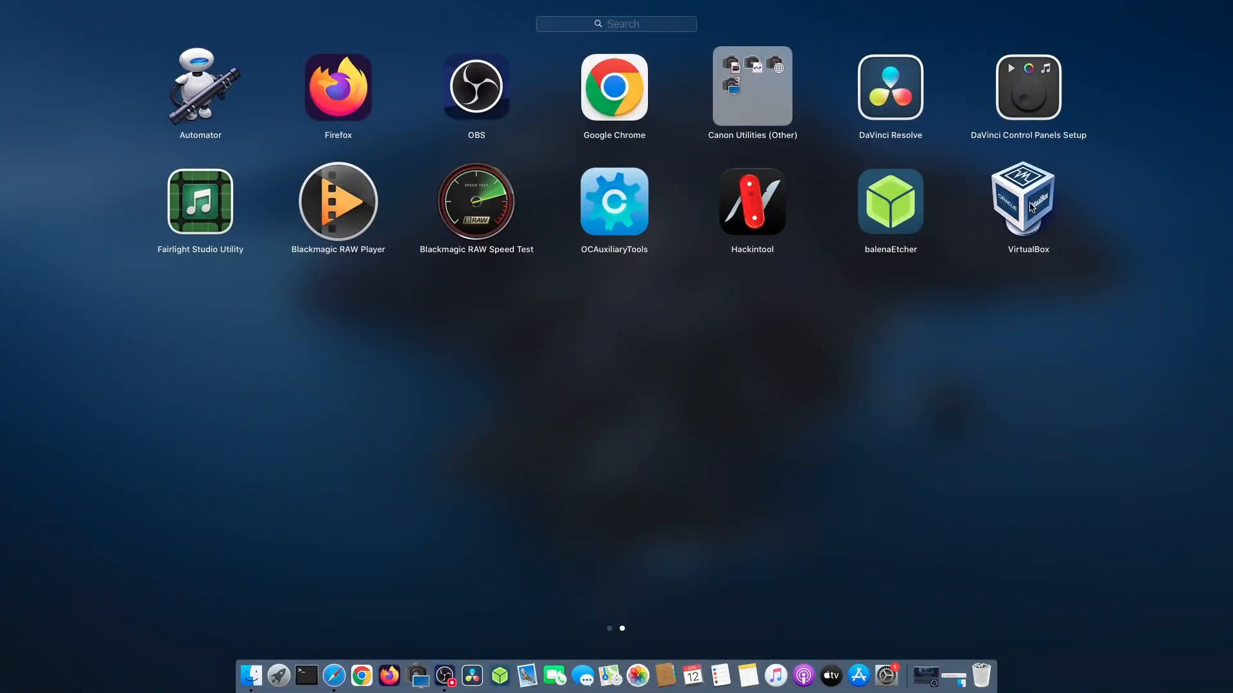
pyautogui.click(1030, 206)
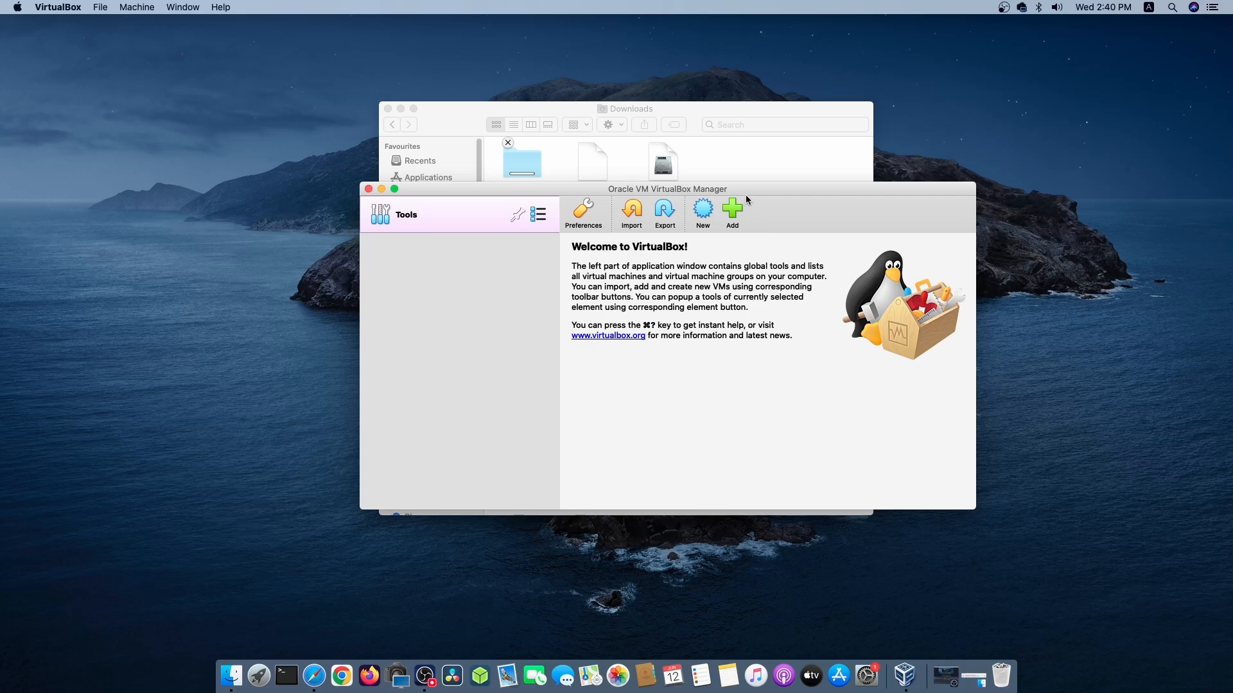
pyautogui.moveTo(747, 191); pyautogui.dragTo(731, 233)
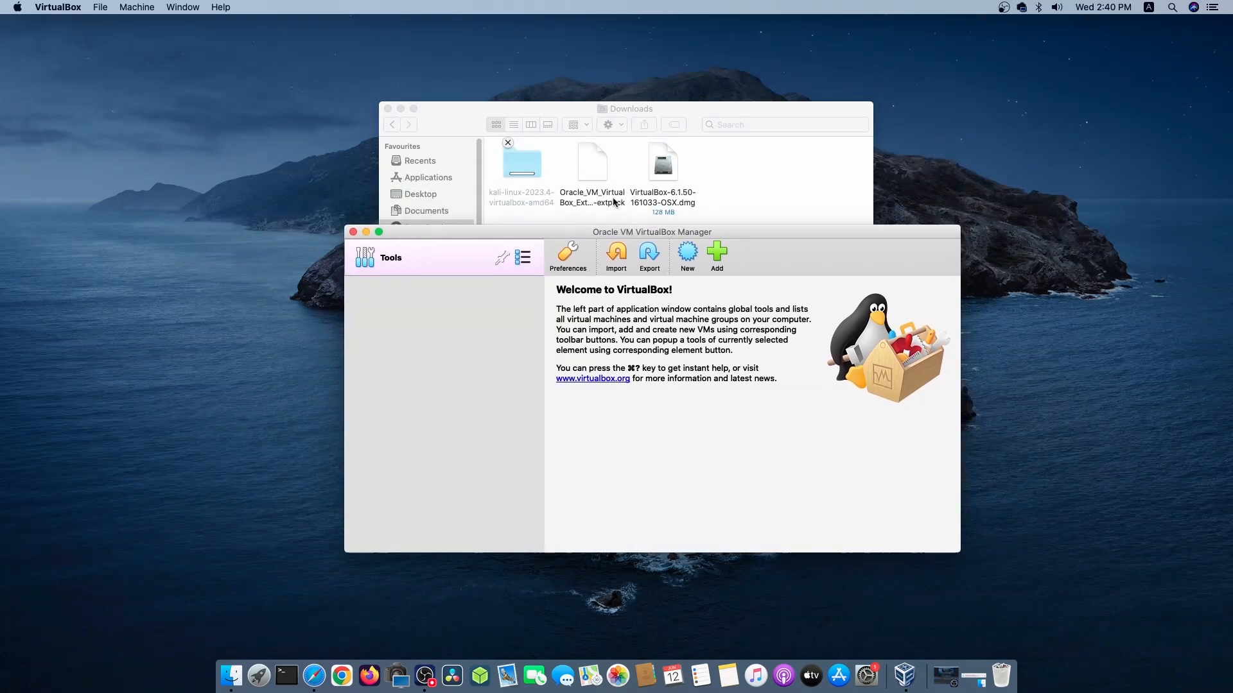
# Open the Oracle_VM_VirtualBox_Extension_Pack-6.1.50.vbox-extpack file from Downloads with VirtualBox.app.
pyautogui.click(597, 179)
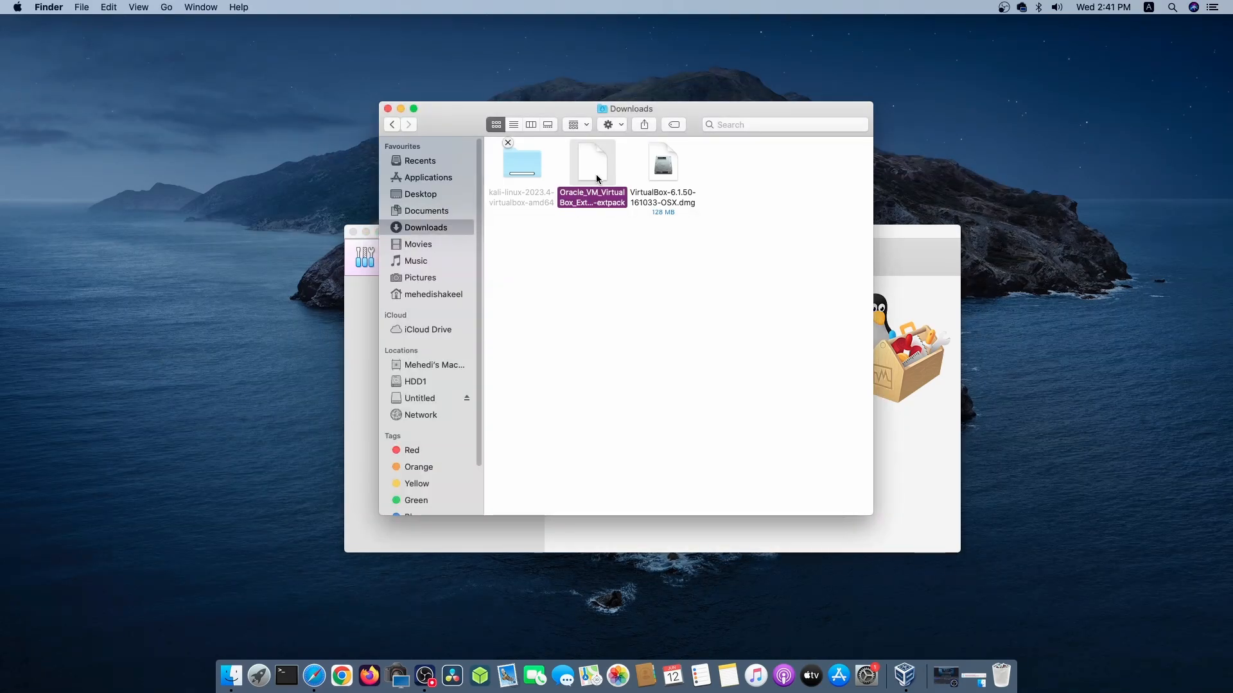
pyautogui.rightClick(597, 178)
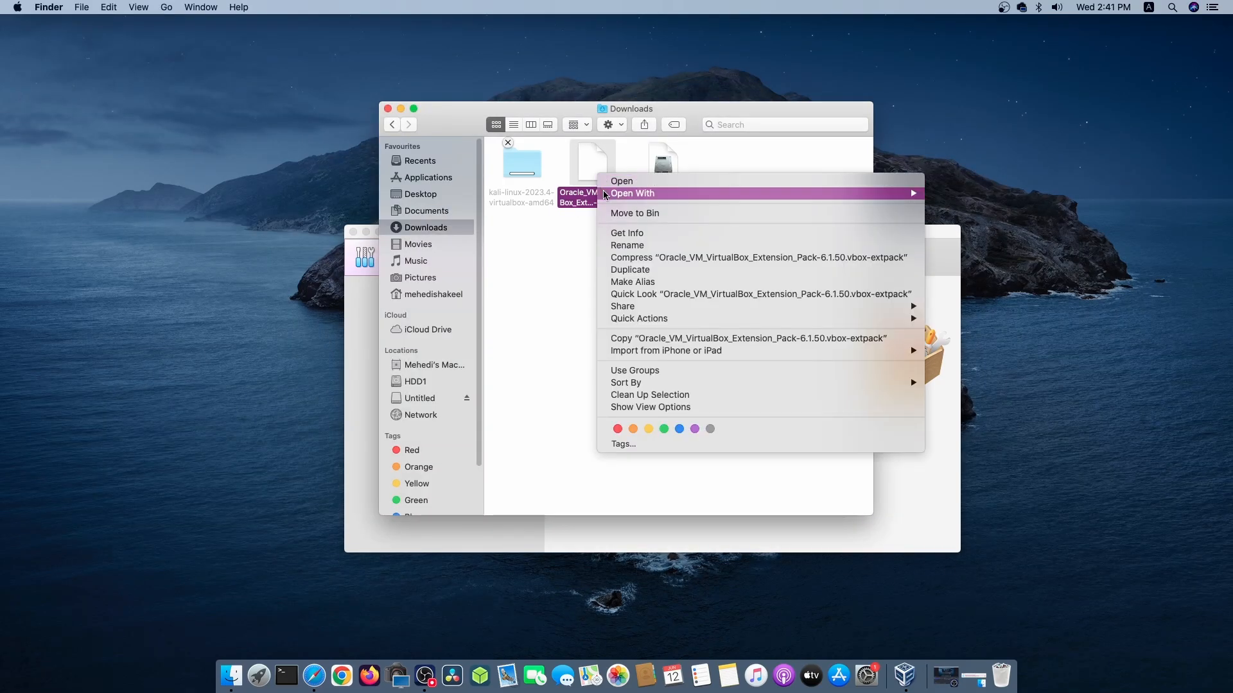
pyautogui.moveTo(605, 194)
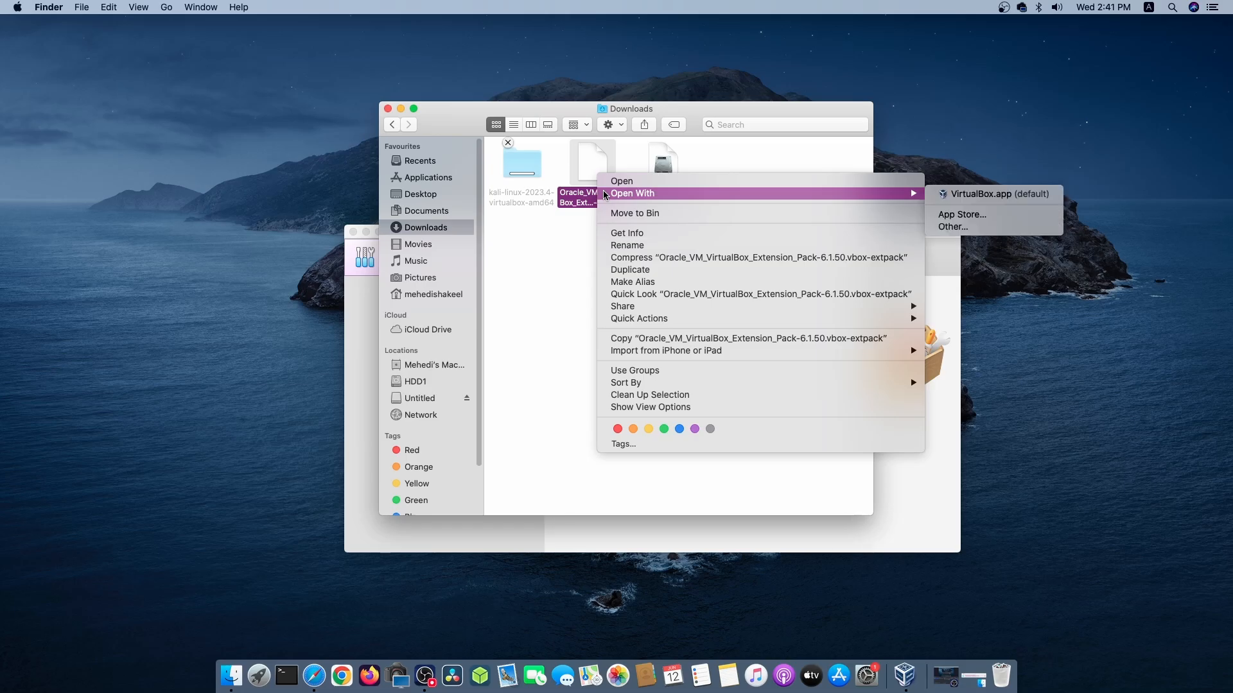
pyautogui.click(984, 194)
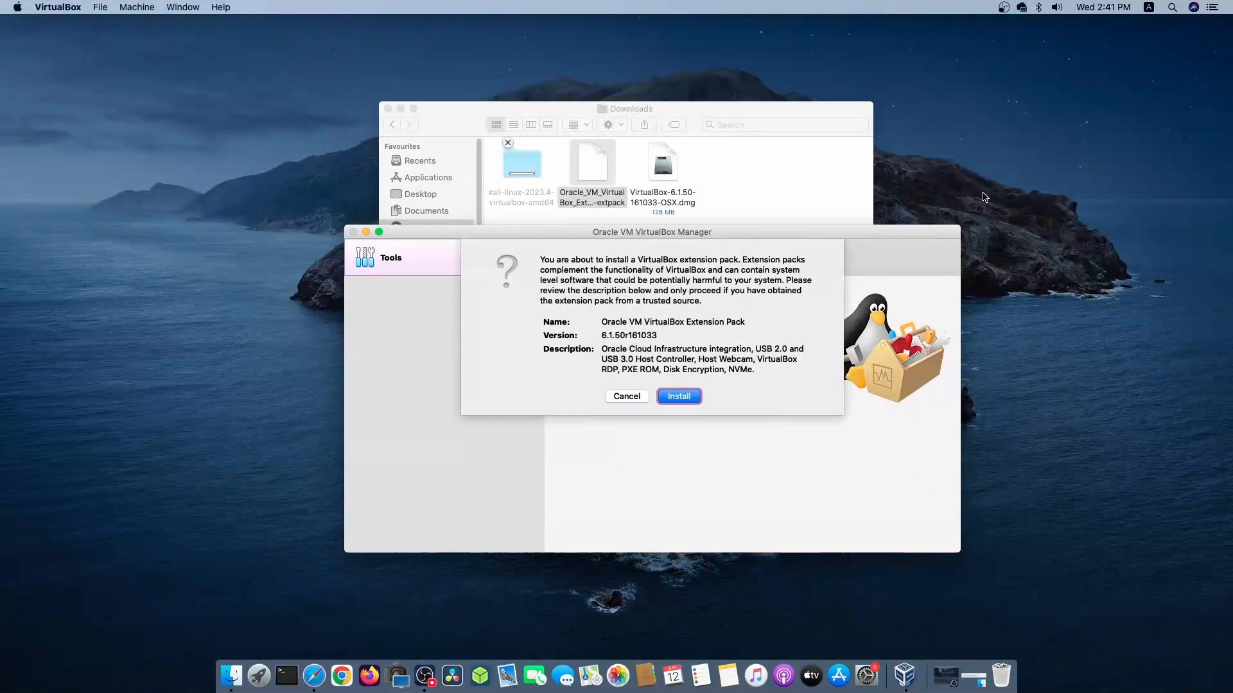
# Install the Oracle VM VirtualBox Extension Pack, agreeing to its license and authorizing it with the account password.
pyautogui.click(680, 397)
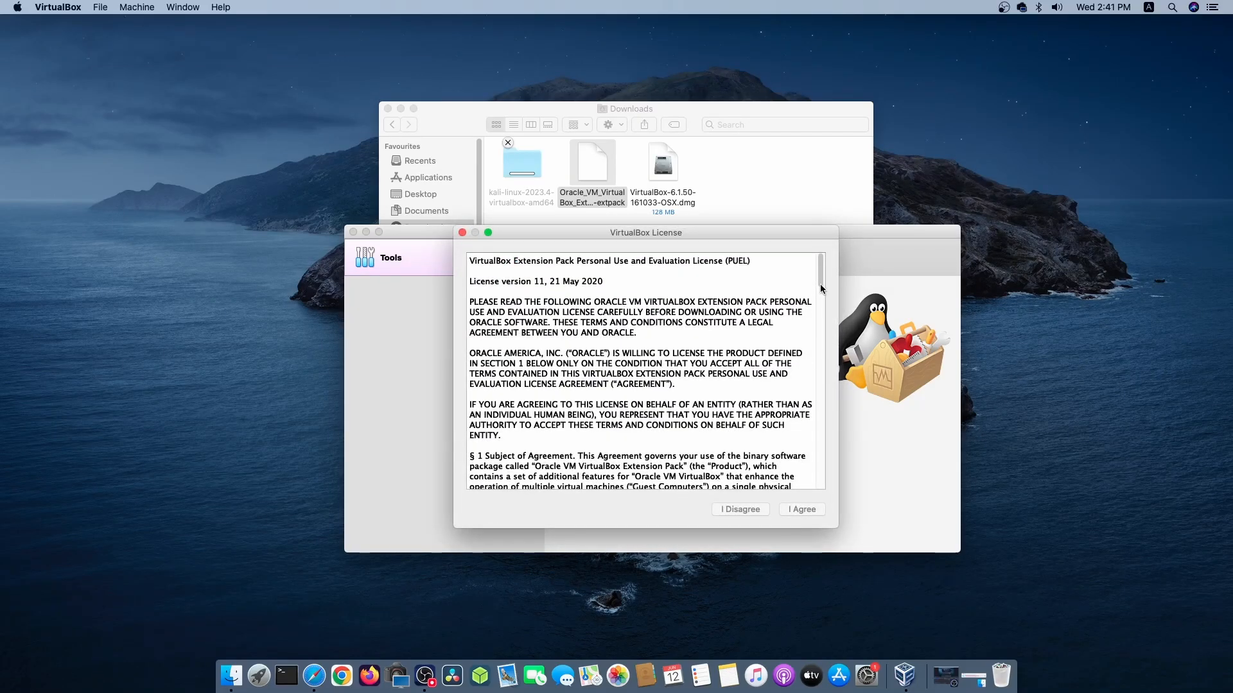
pyautogui.scroll(-20, 821, 287)
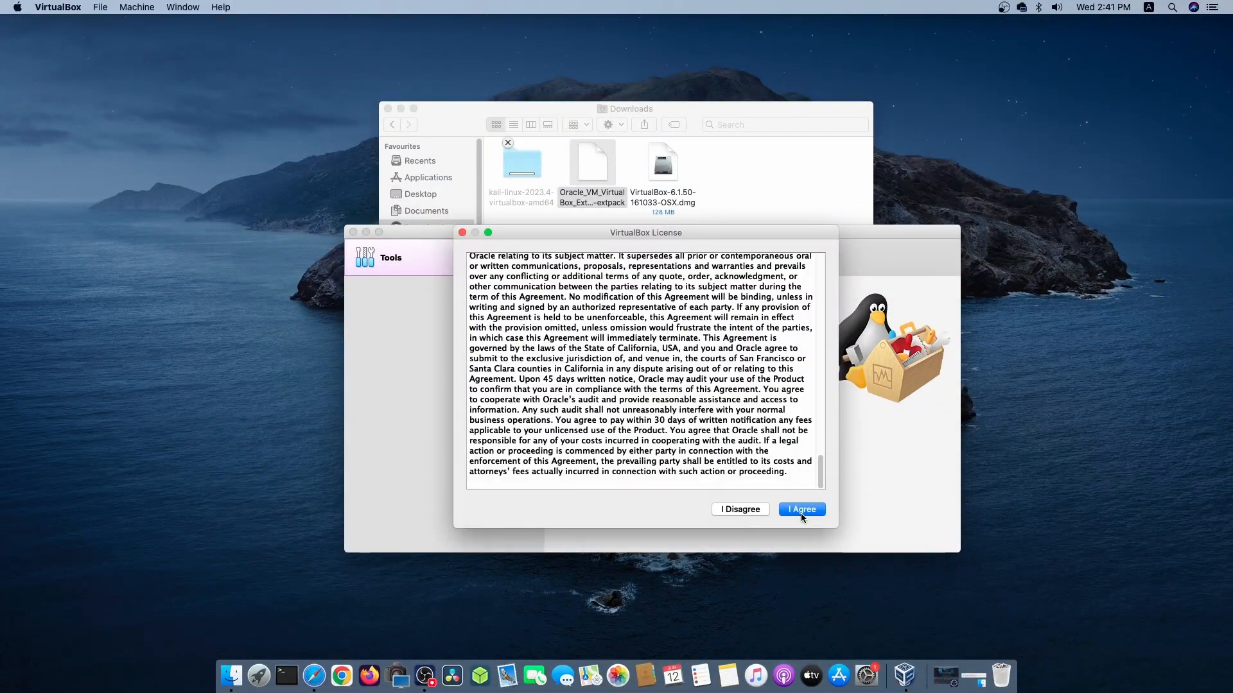
pyautogui.click(800, 512)
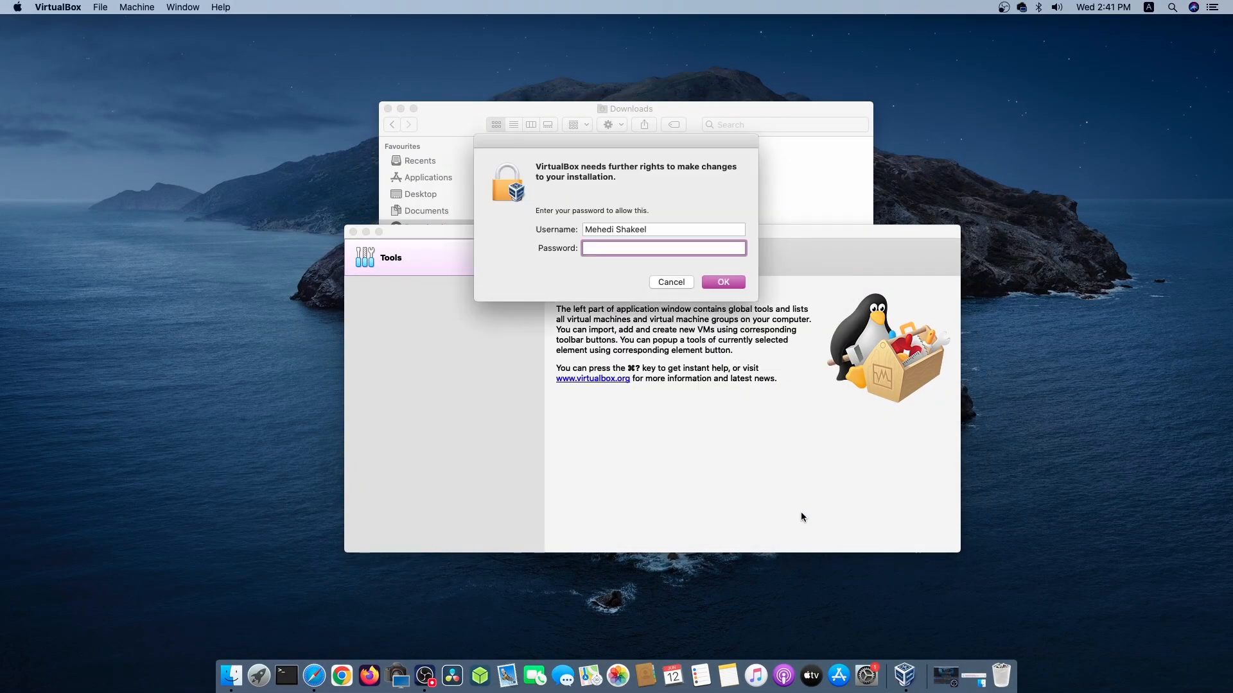
pyautogui.write('•••••••')
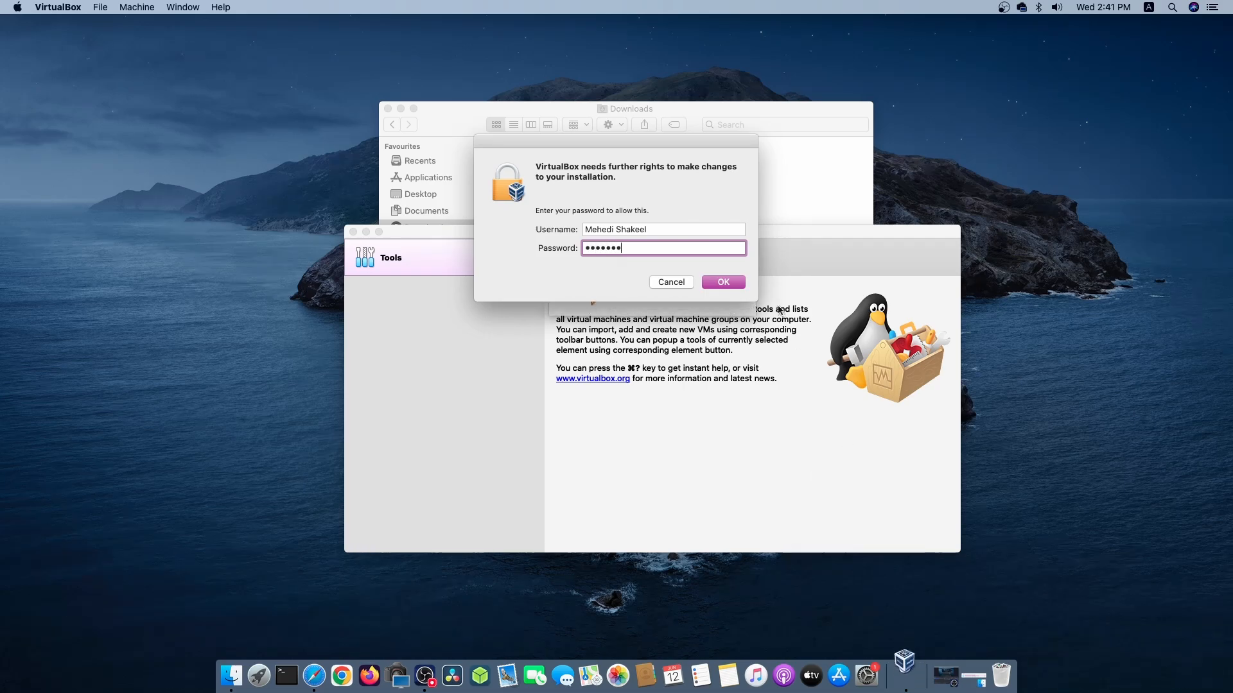
pyautogui.click(726, 283)
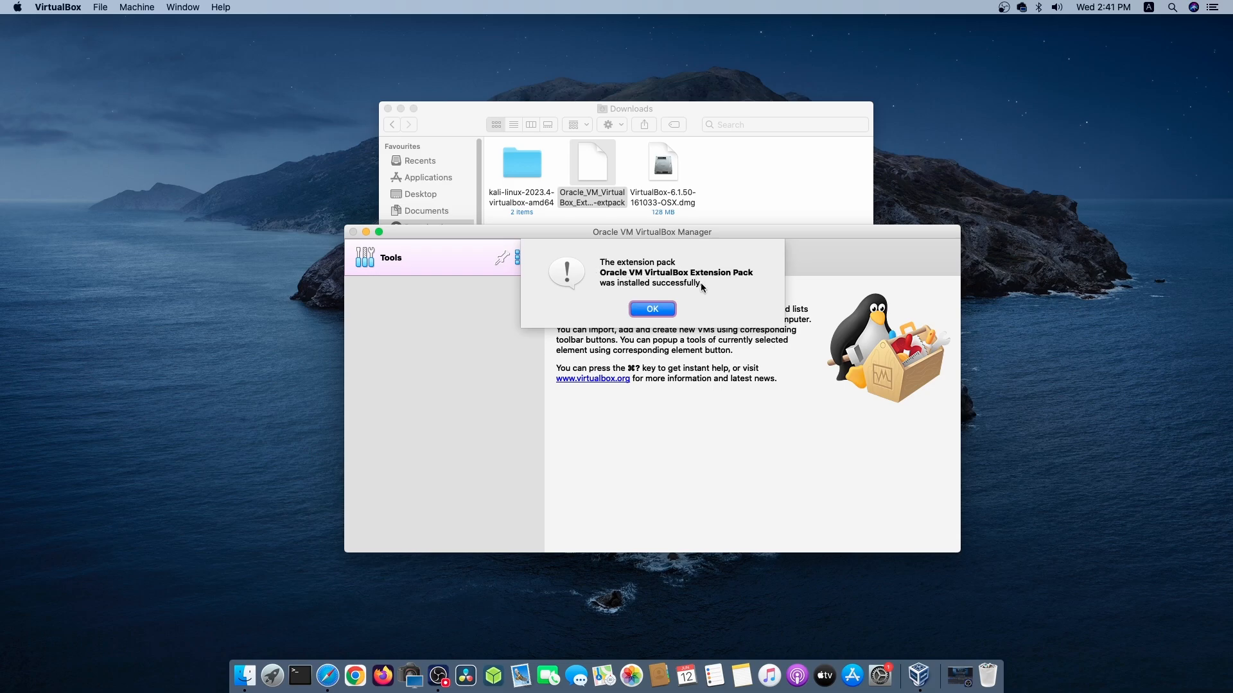
pyautogui.click(662, 312)
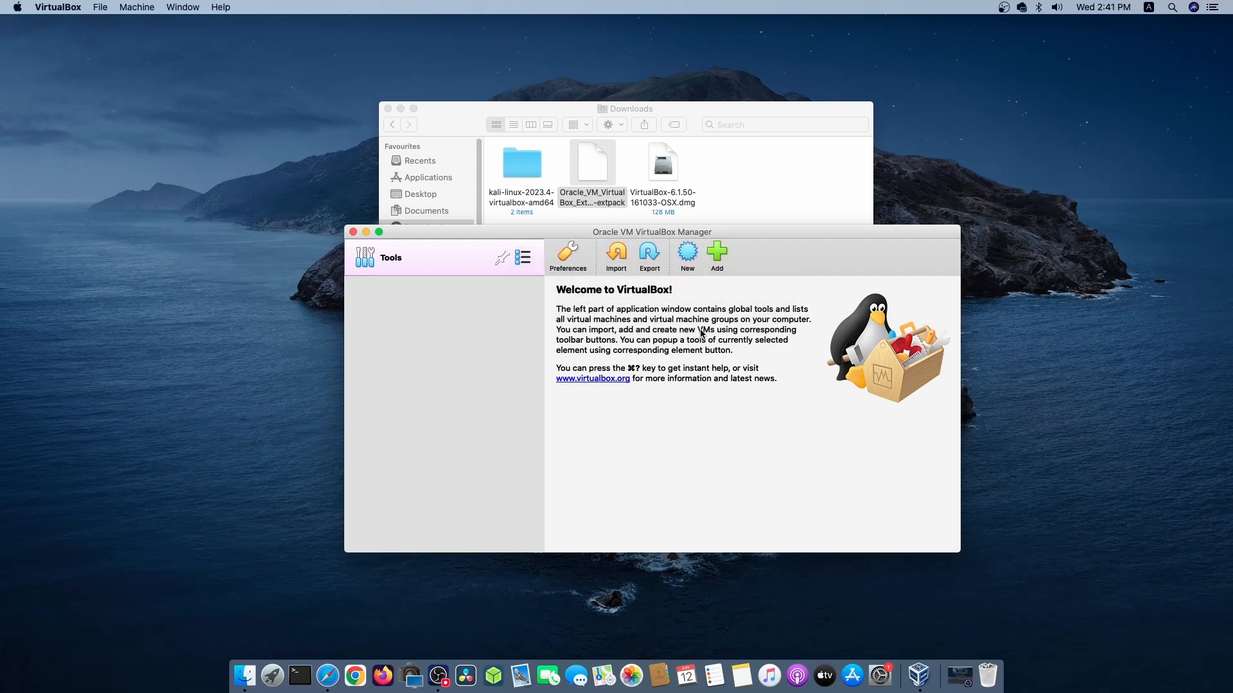
# Move the extension pack file and the VirtualBox-6.1.50-161033-OSX.dmg disk image from Downloads to the Bin.
pyautogui.click(772, 178)
pyautogui.moveTo(733, 202); pyautogui.dragTo(593, 171)
pyautogui.rightClick(594, 170)
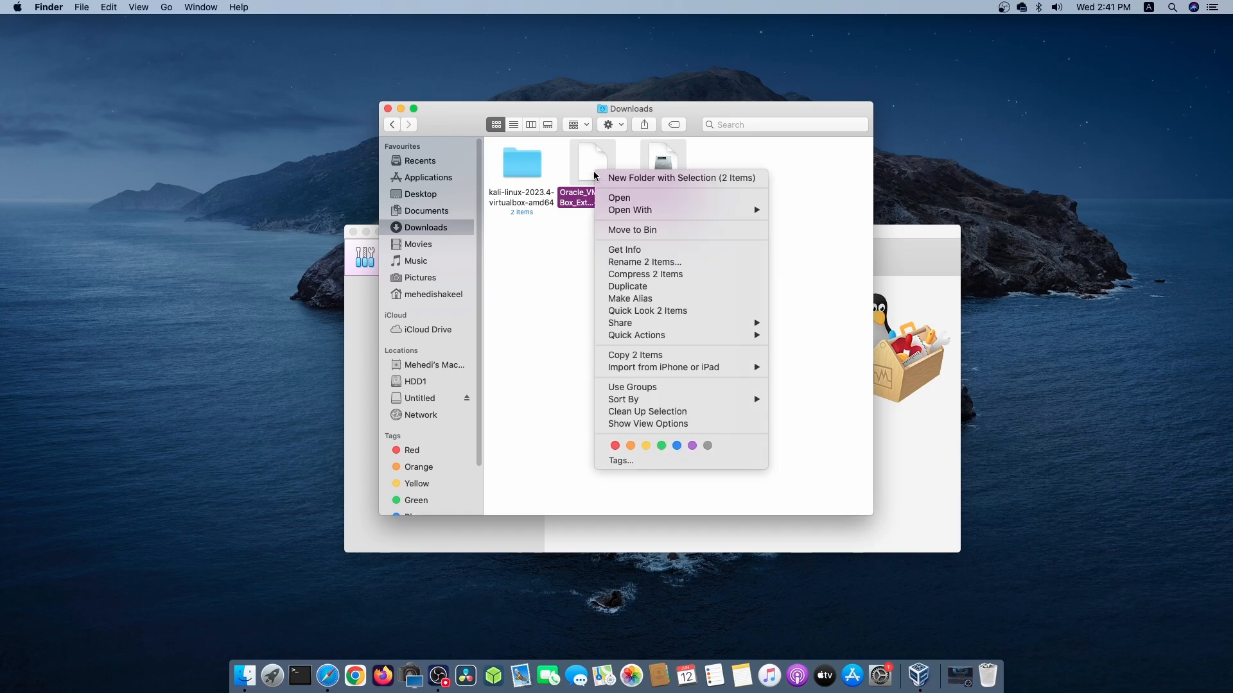
pyautogui.click(616, 230)
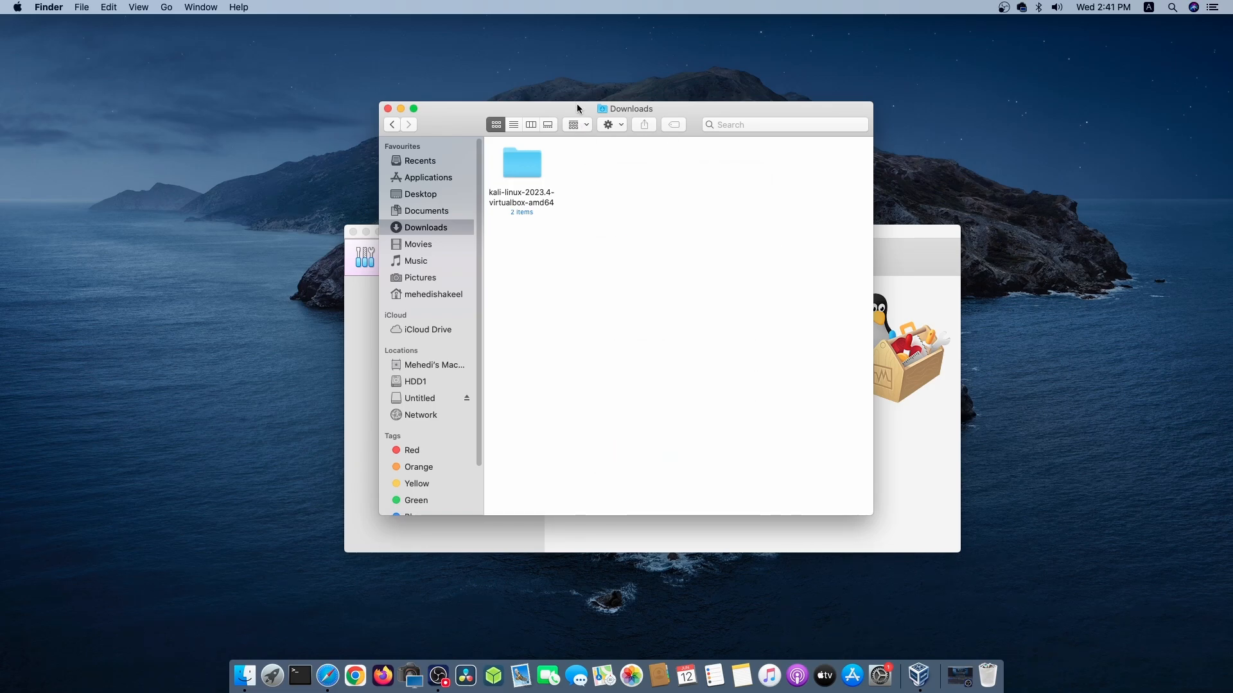
# Examine the .vbox and .vdi files in the kali-linux-2023.4-virtualbox-amd64 folder and check which app opens the .vbox file.
pyautogui.moveTo(576, 103); pyautogui.dragTo(692, 95)
pyautogui.click(638, 154)
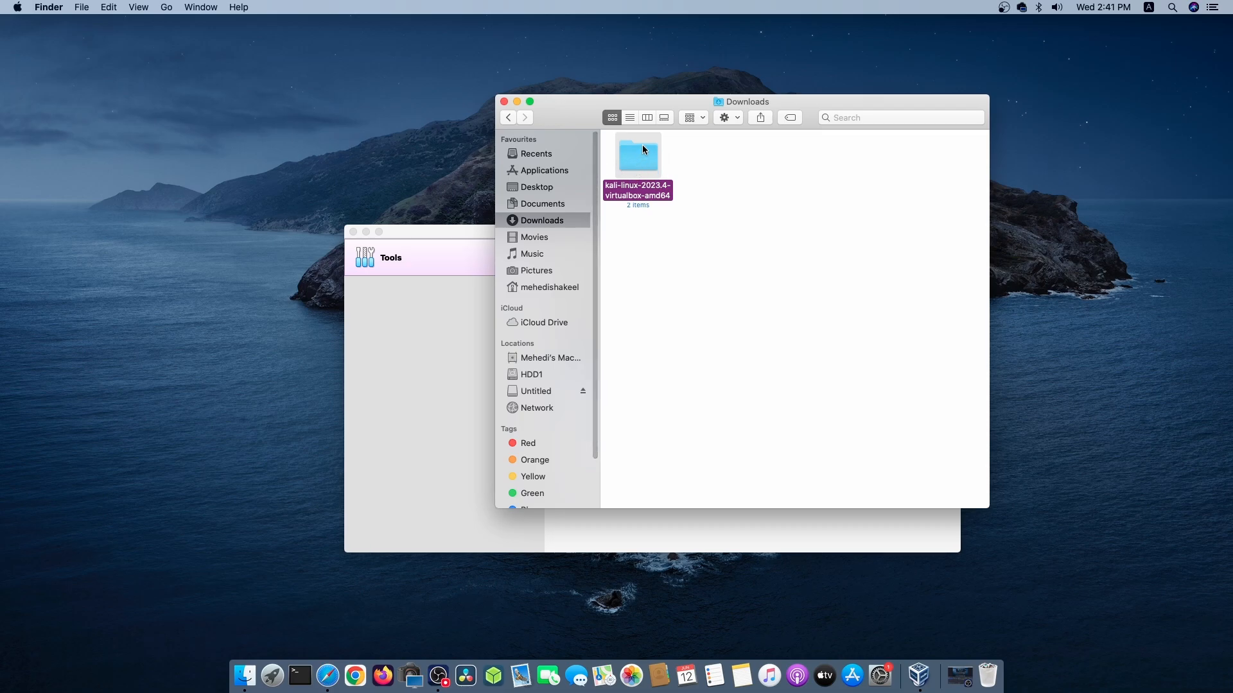
pyautogui.doubleClick(633, 160)
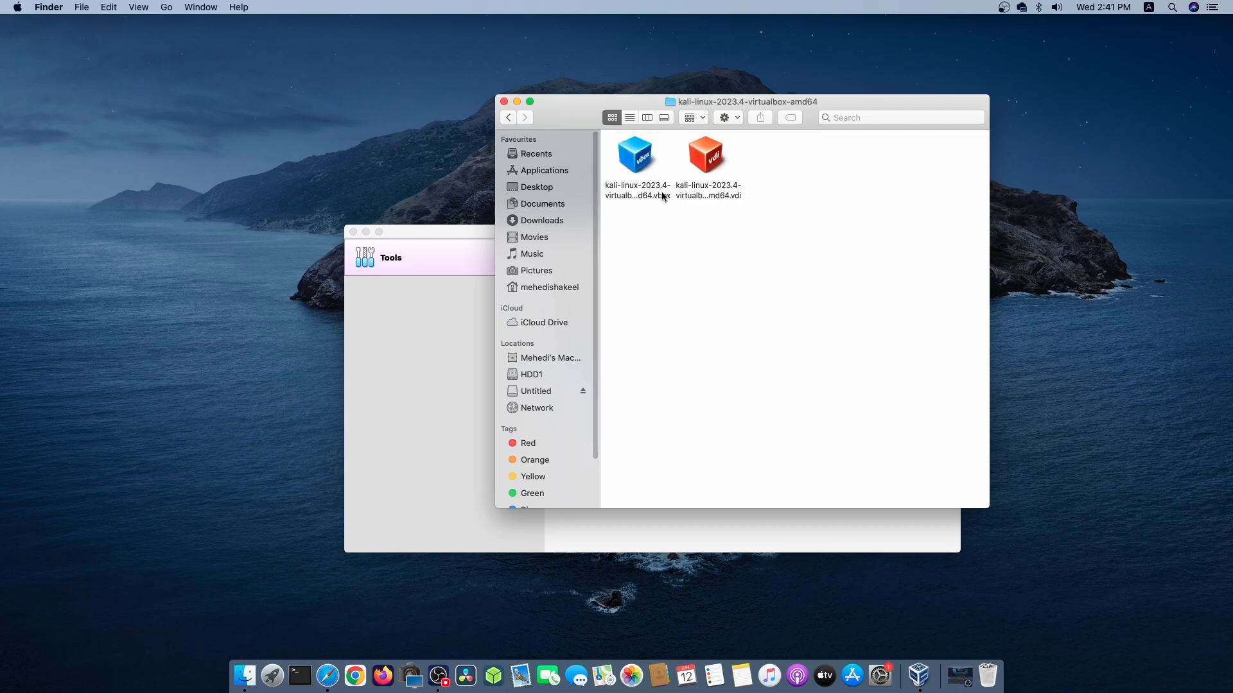
pyautogui.moveTo(771, 228); pyautogui.dragTo(626, 154)
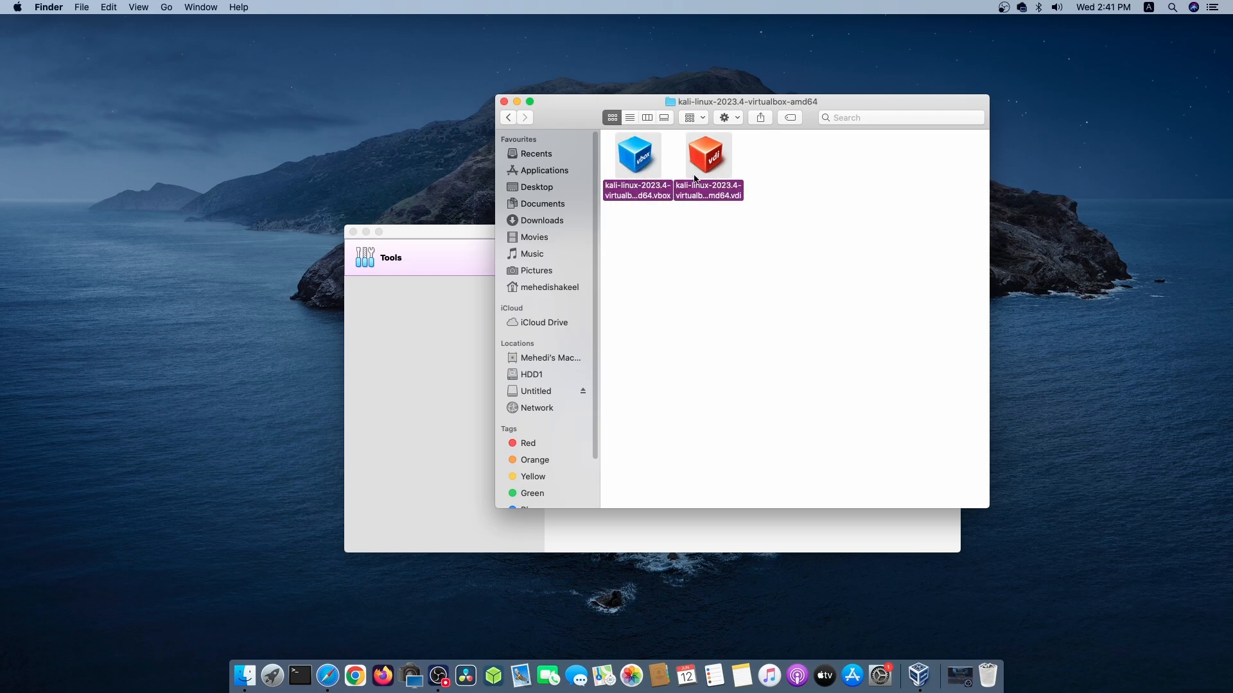
pyautogui.click(509, 118)
pyautogui.doubleClick(650, 154)
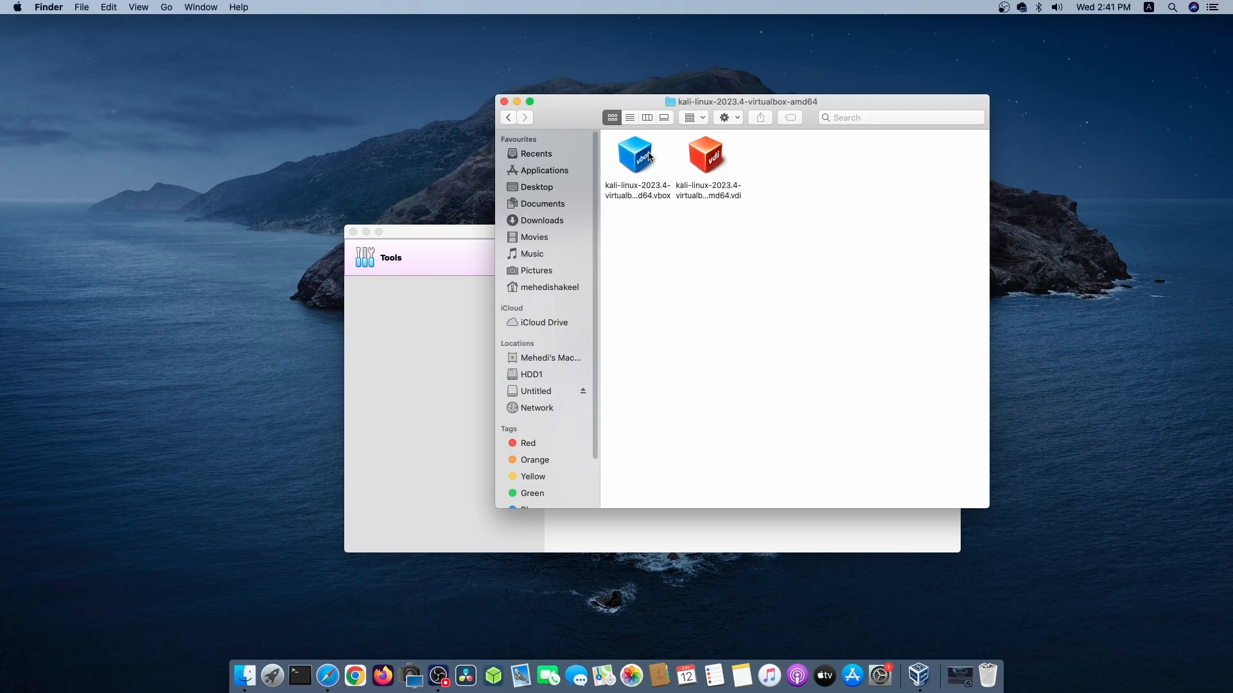
pyautogui.click(643, 161)
pyautogui.rightClick(642, 161)
pyautogui.moveTo(661, 177)
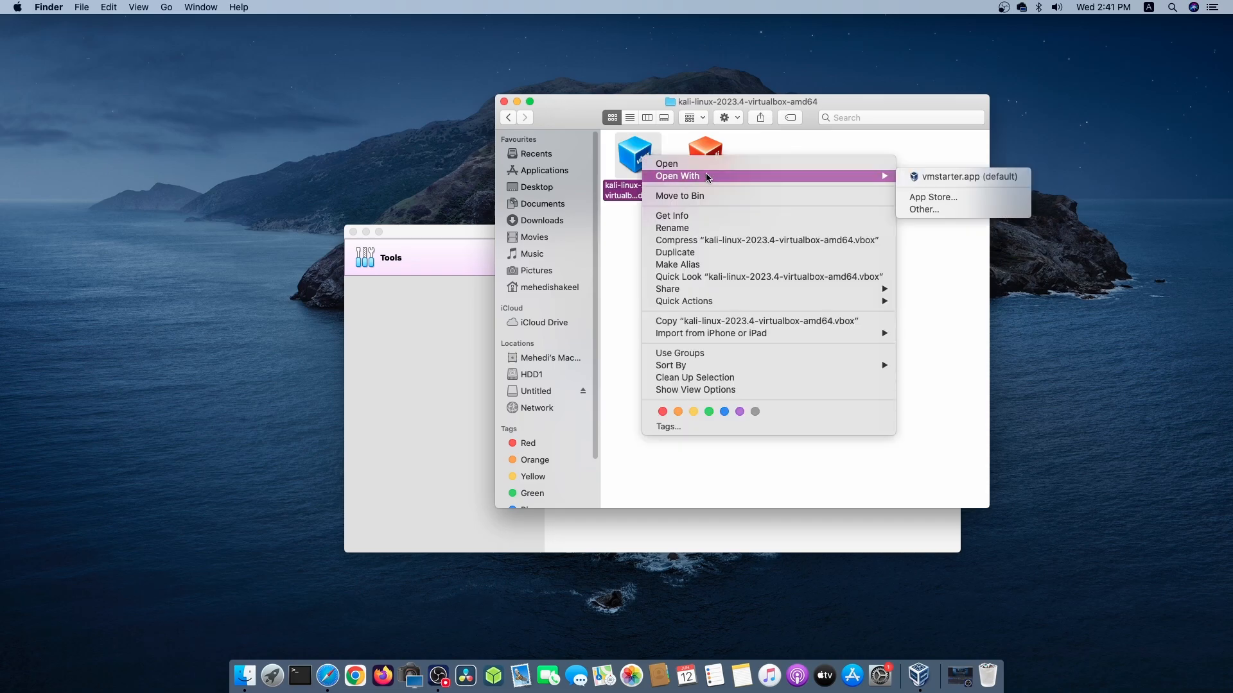
pyautogui.click(950, 293)
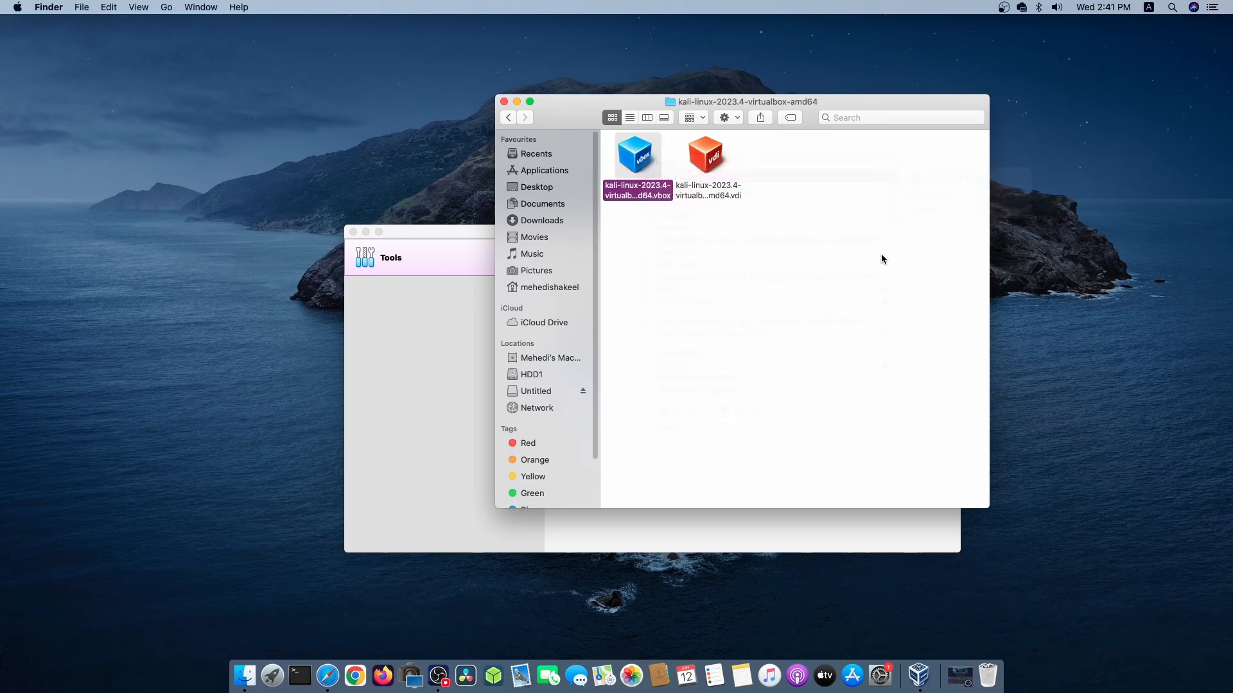
# Return to Downloads and copy the kali-linux-2023.4-virtualbox-amd64 folder.
pyautogui.click(509, 119)
pyautogui.rightClick(636, 154)
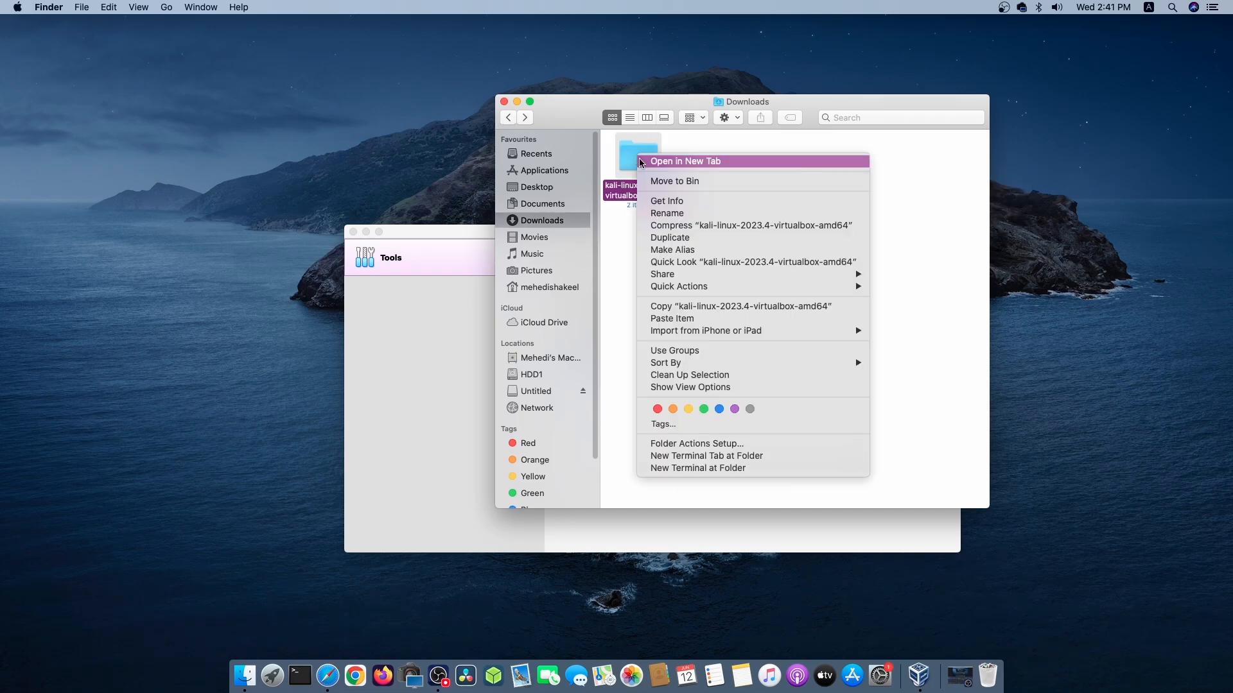
pyautogui.click(662, 307)
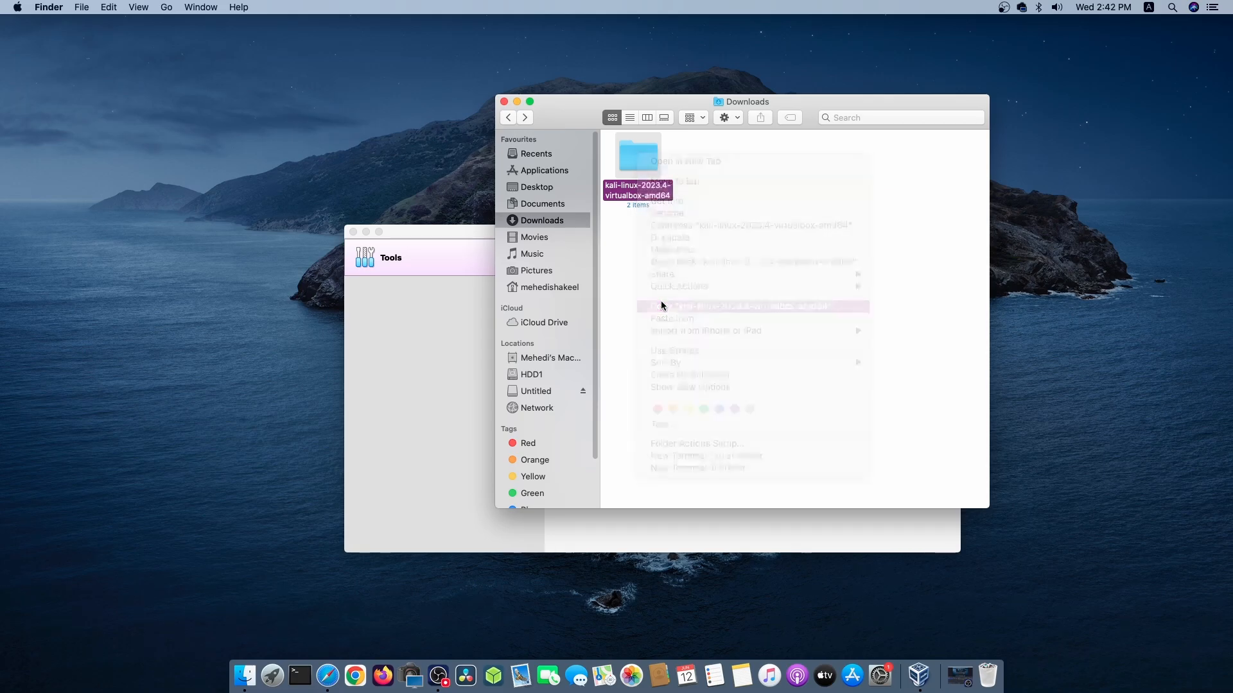
# Create a folder named VirtualBox VMs in the user's home folder.
pyautogui.click(553, 289)
pyautogui.rightClick(793, 287)
pyautogui.rightClick(728, 287)
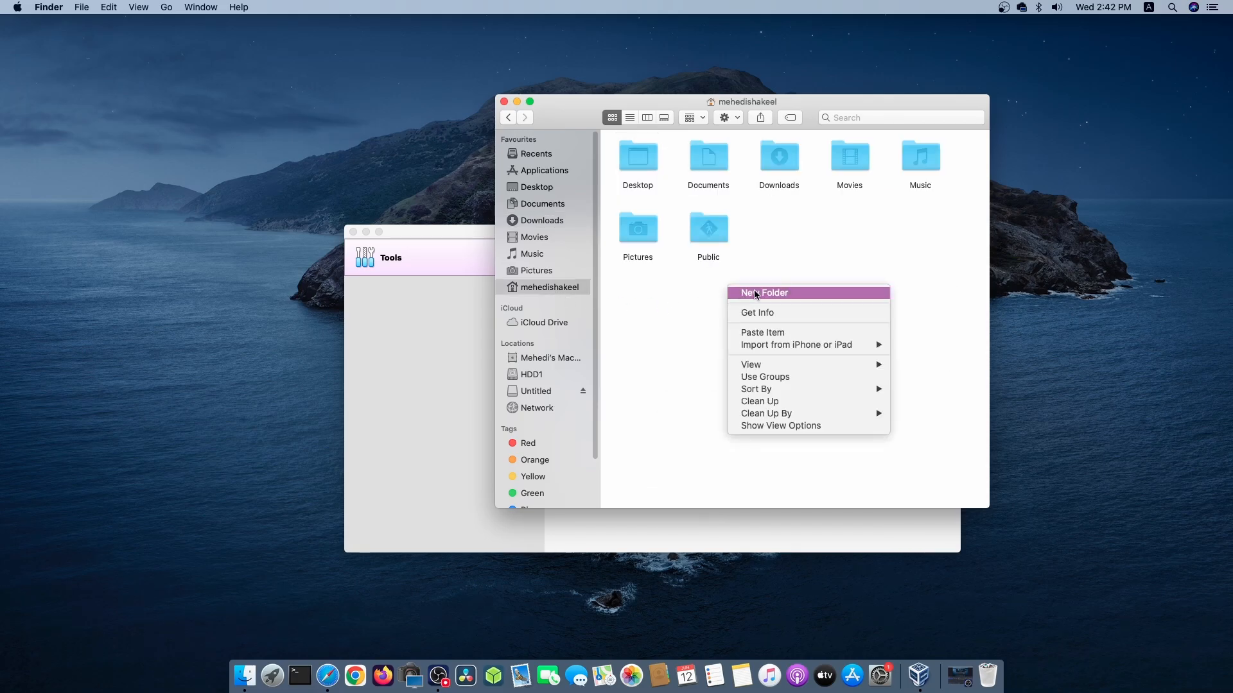
pyautogui.click(760, 293)
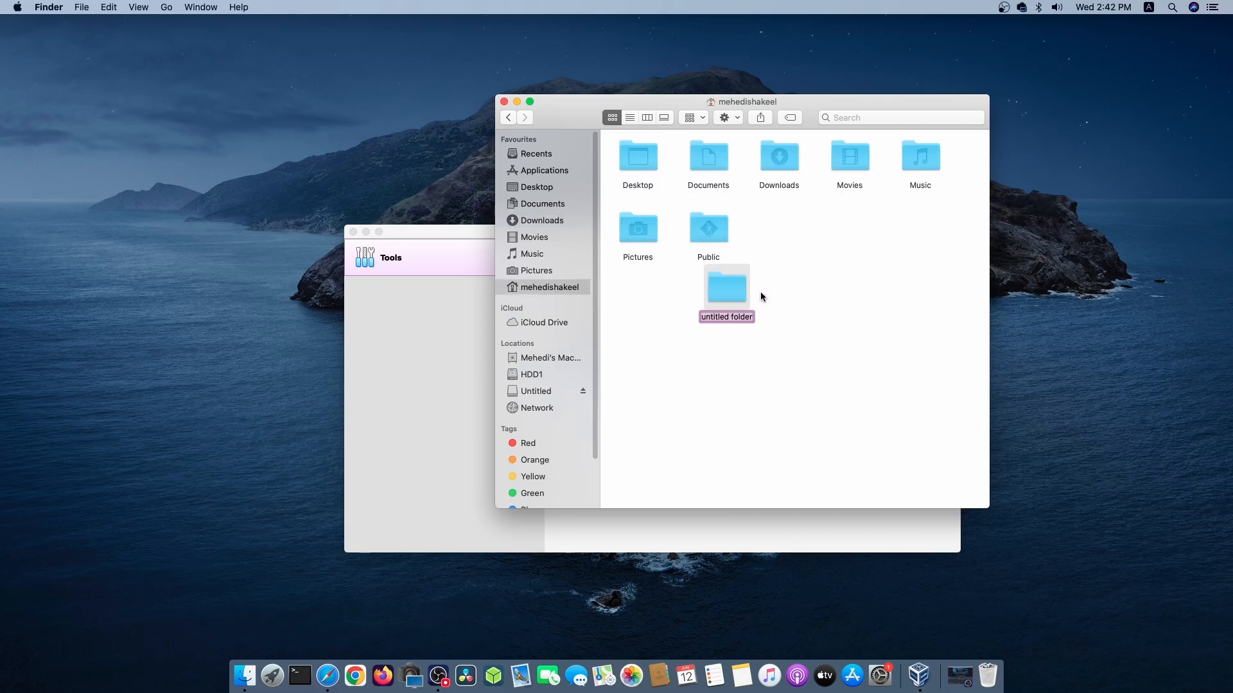
pyautogui.write('VirtualBox VMs')
pyautogui.press('Return')
# Paste the copied kali-linux-2023.4-virtualbox-amd64 folder into the VirtualBox VMs folder.
pyautogui.doubleClick(791, 230)
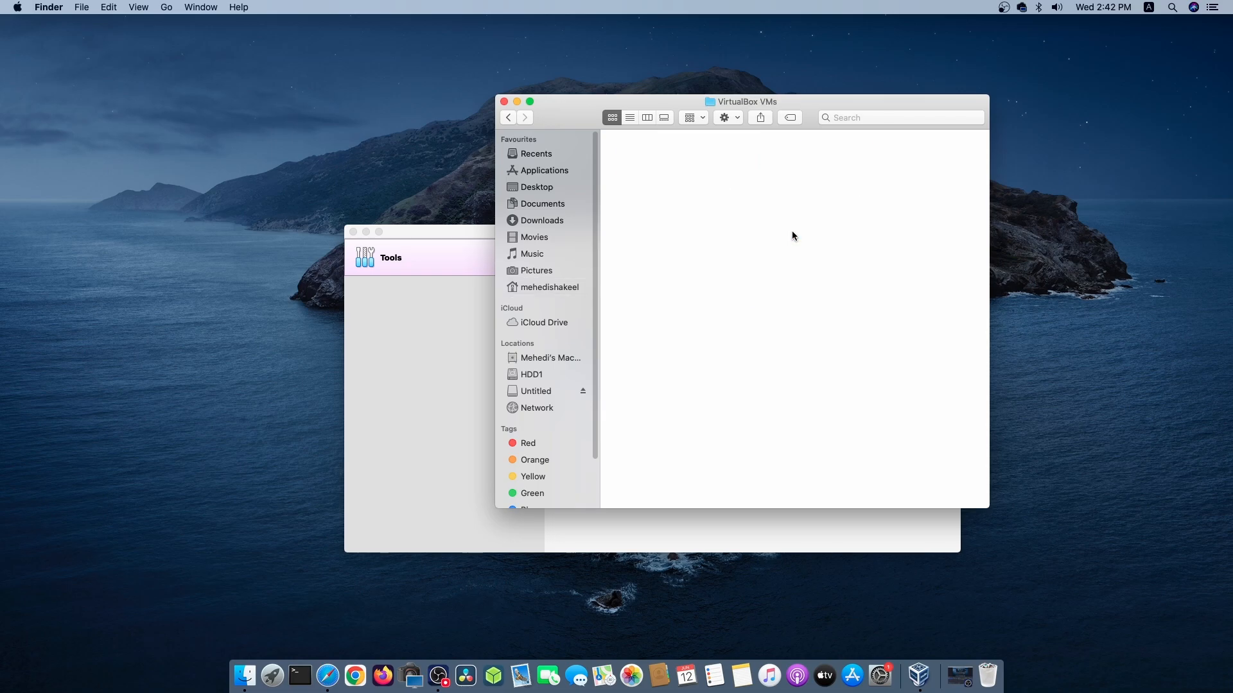
pyautogui.rightClick(731, 196)
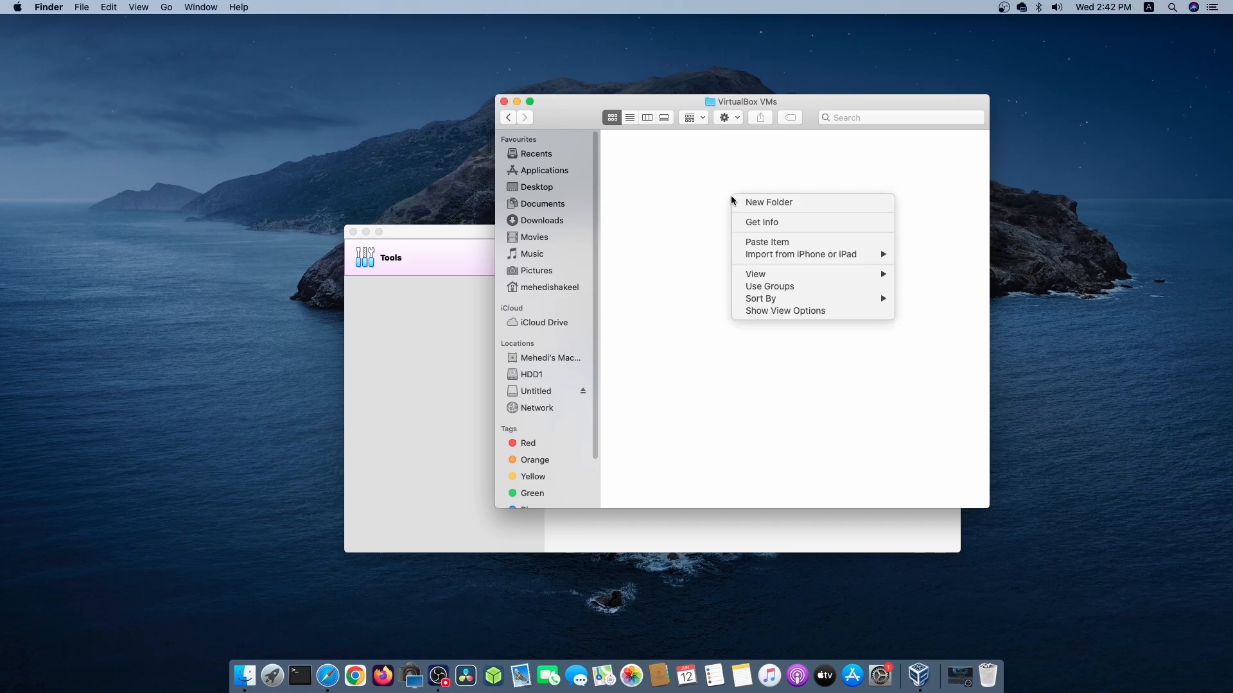
pyautogui.click(749, 241)
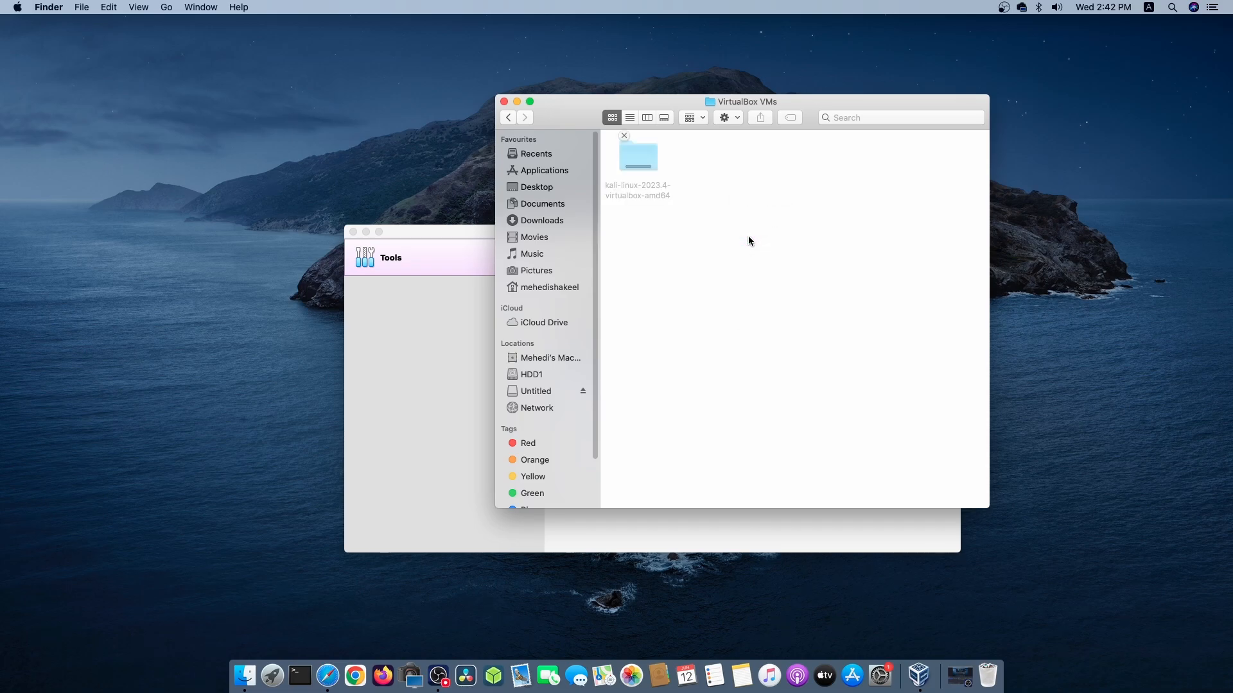
# Close the VirtualBox manager window and open the pasted folder's kali-linux-2023.4-virtualbox-amd64.vbox file with vmstarter.app.
pyautogui.click(353, 233)
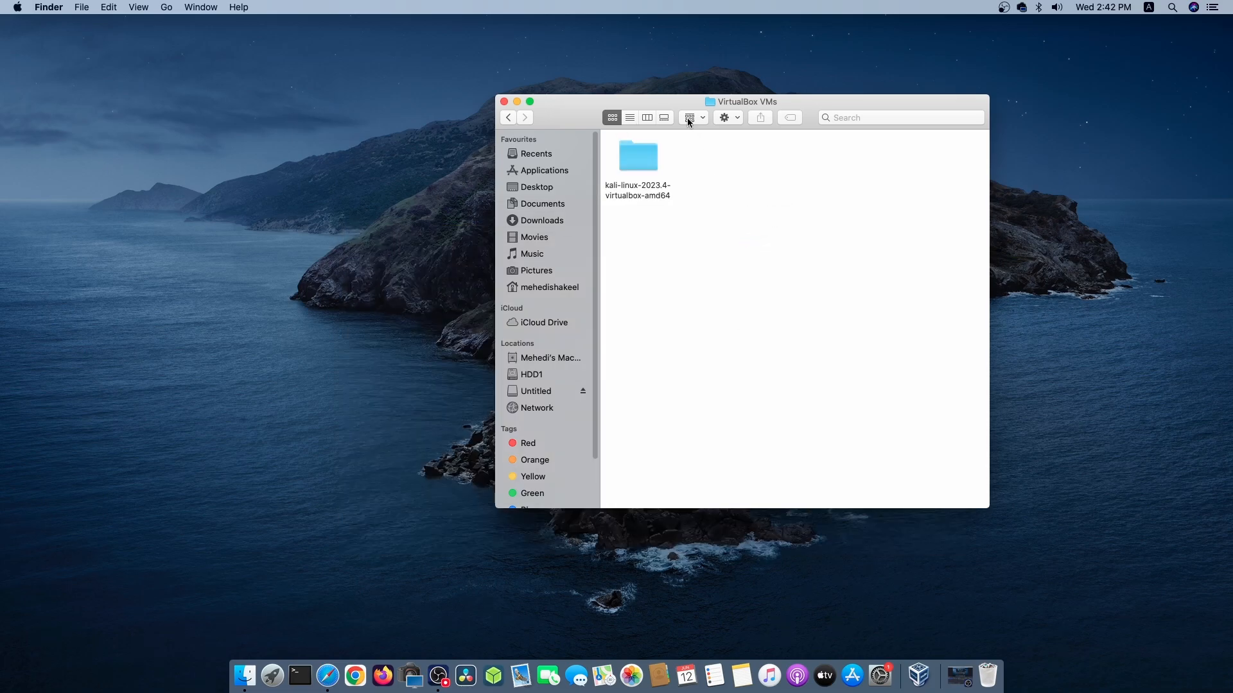
pyautogui.moveTo(681, 106); pyautogui.dragTo(573, 109)
pyautogui.doubleClick(526, 164)
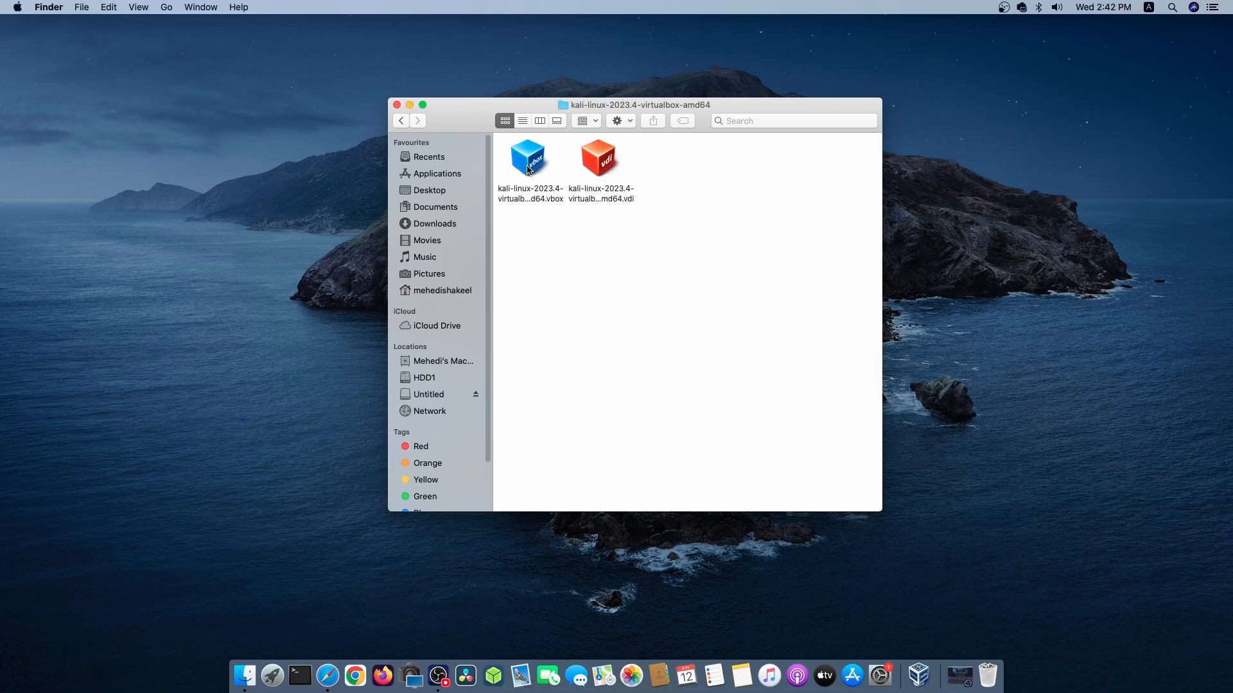
pyautogui.click(534, 161)
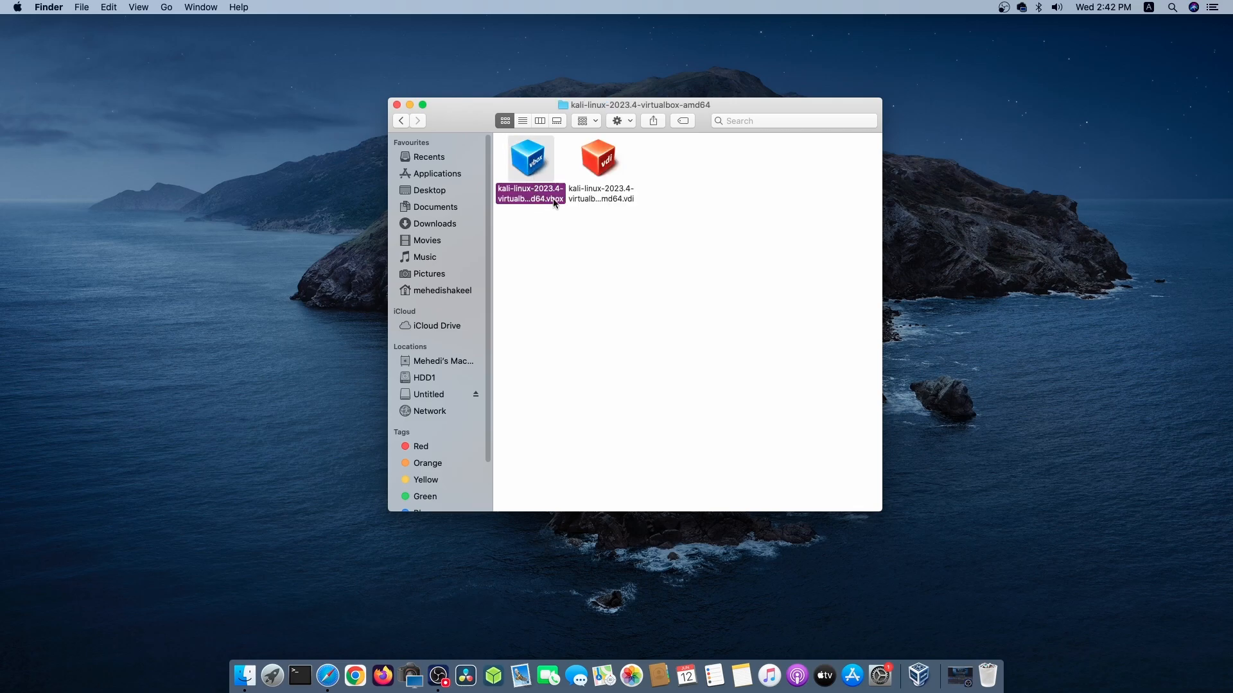
pyautogui.rightClick(540, 171)
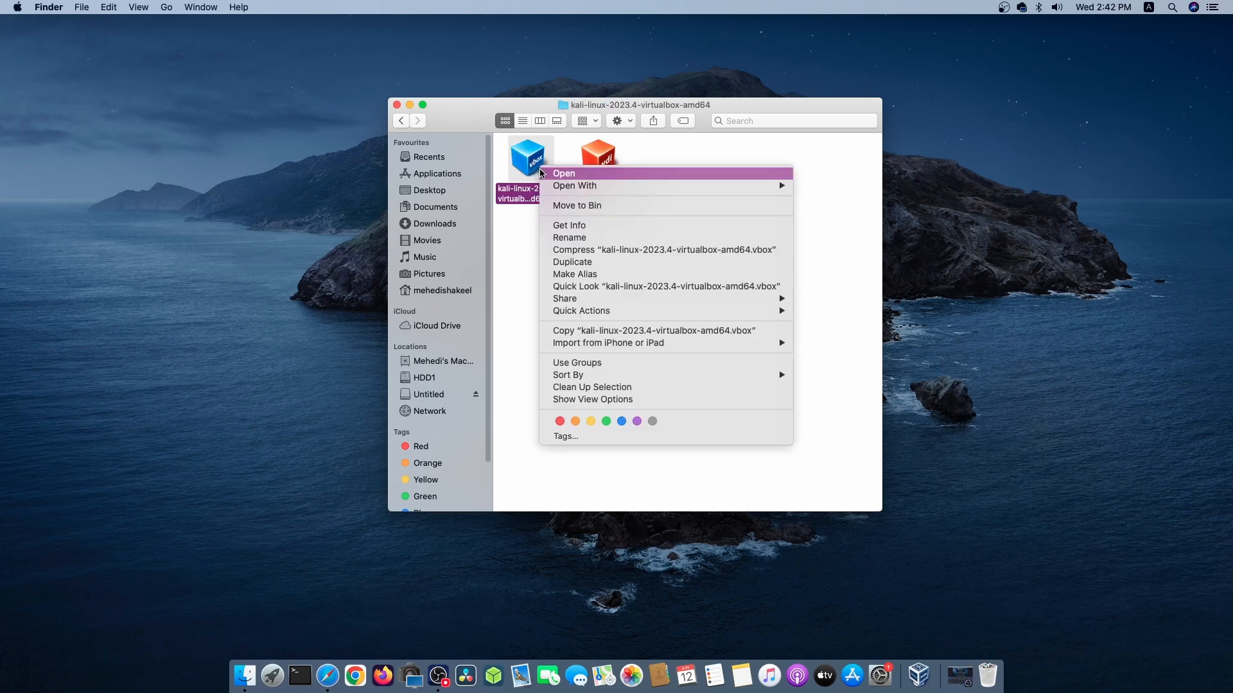
pyautogui.moveTo(756, 188)
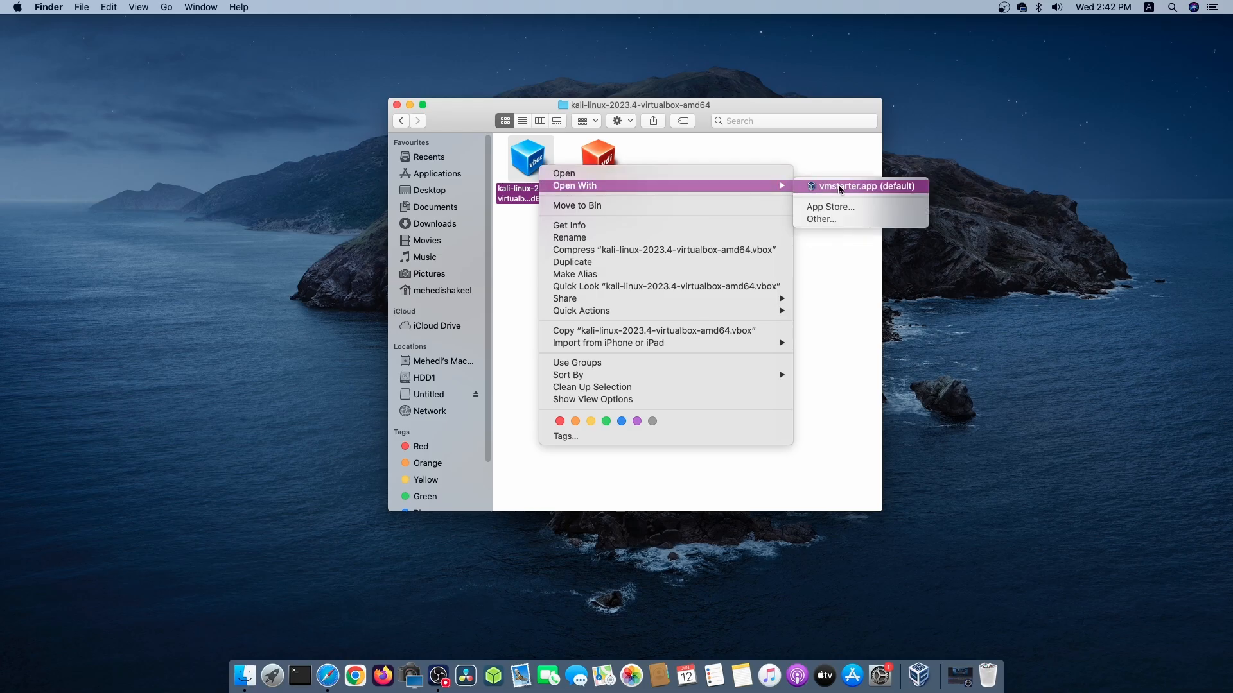
pyautogui.click(839, 187)
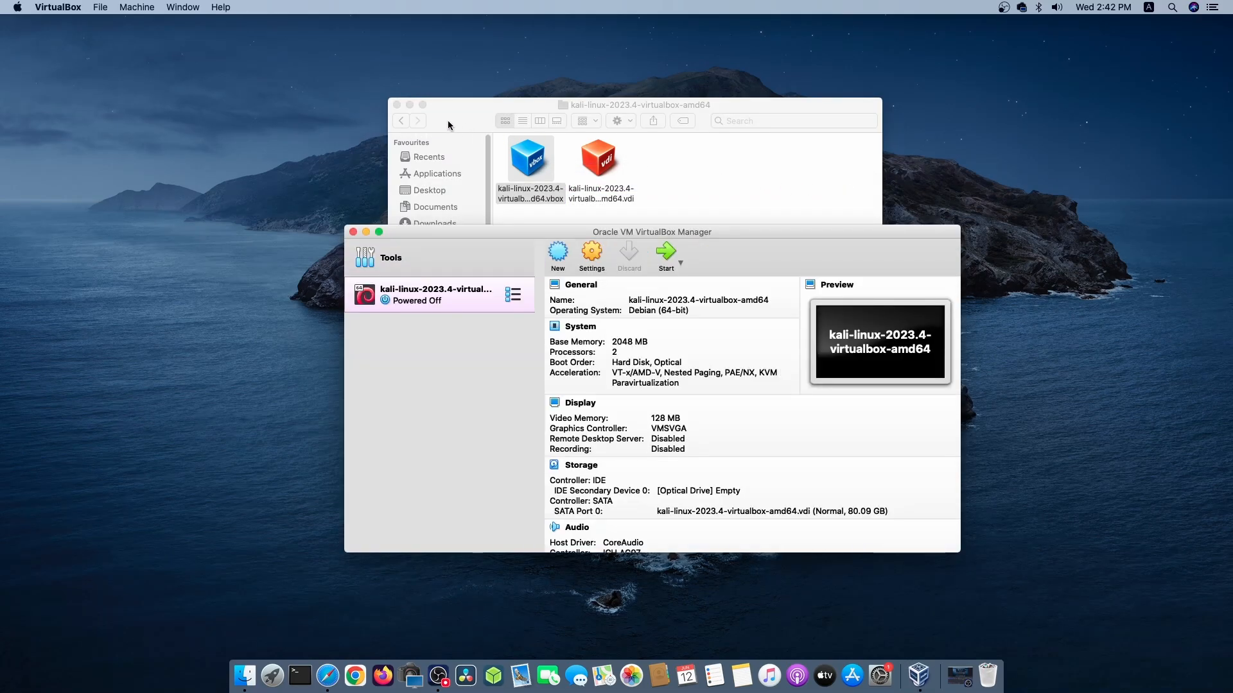
# Close the kali-linux-2023.4-virtualbox-amd64 folder window and attach the virtual machine's network Adapter 1 to Bridged Adapter.
pyautogui.click(396, 105)
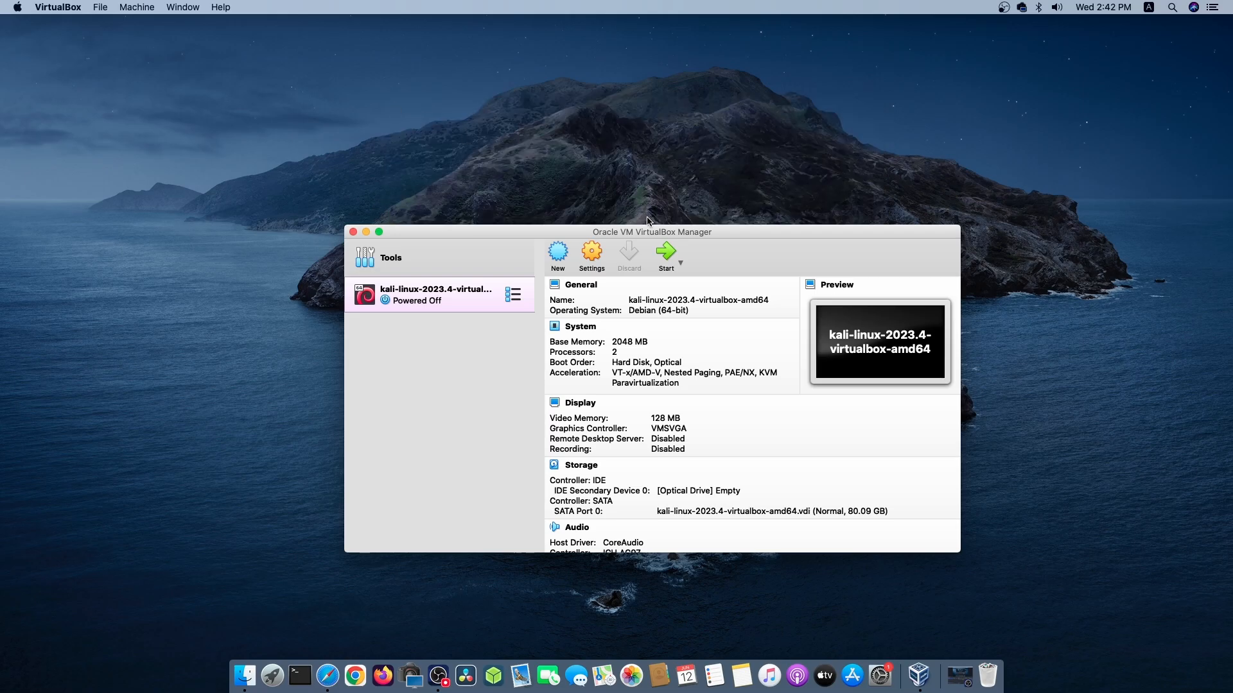
pyautogui.moveTo(651, 232); pyautogui.dragTo(624, 148)
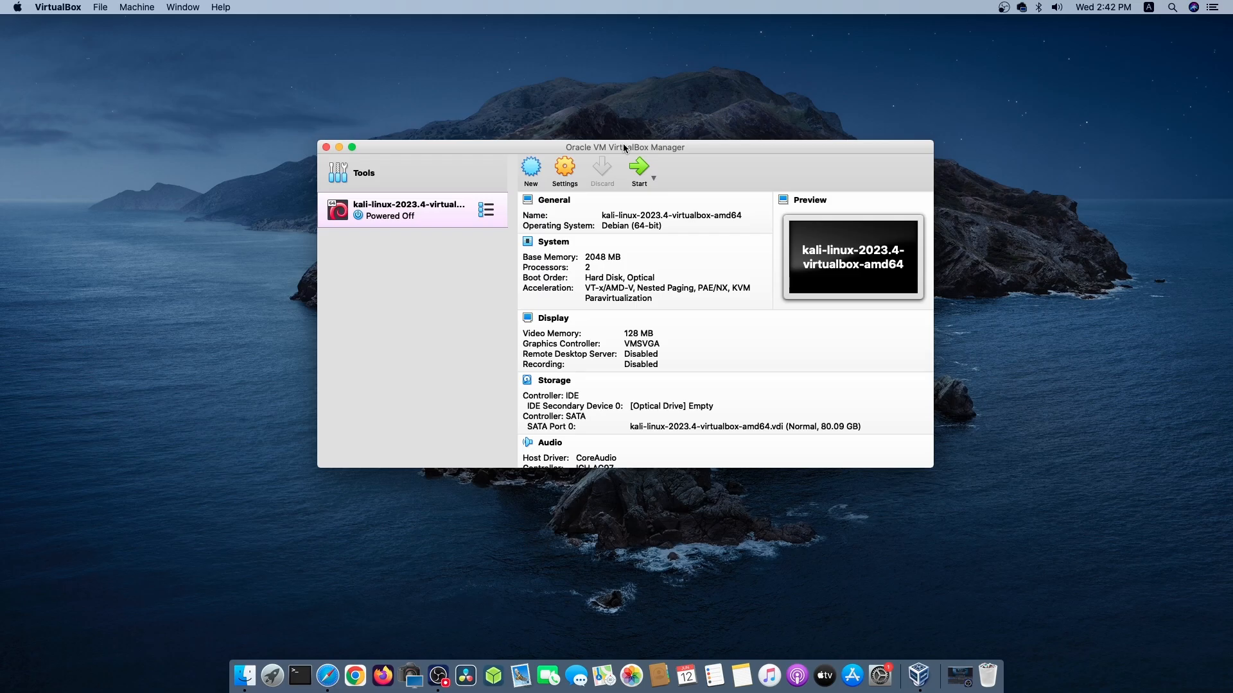
pyautogui.click(565, 168)
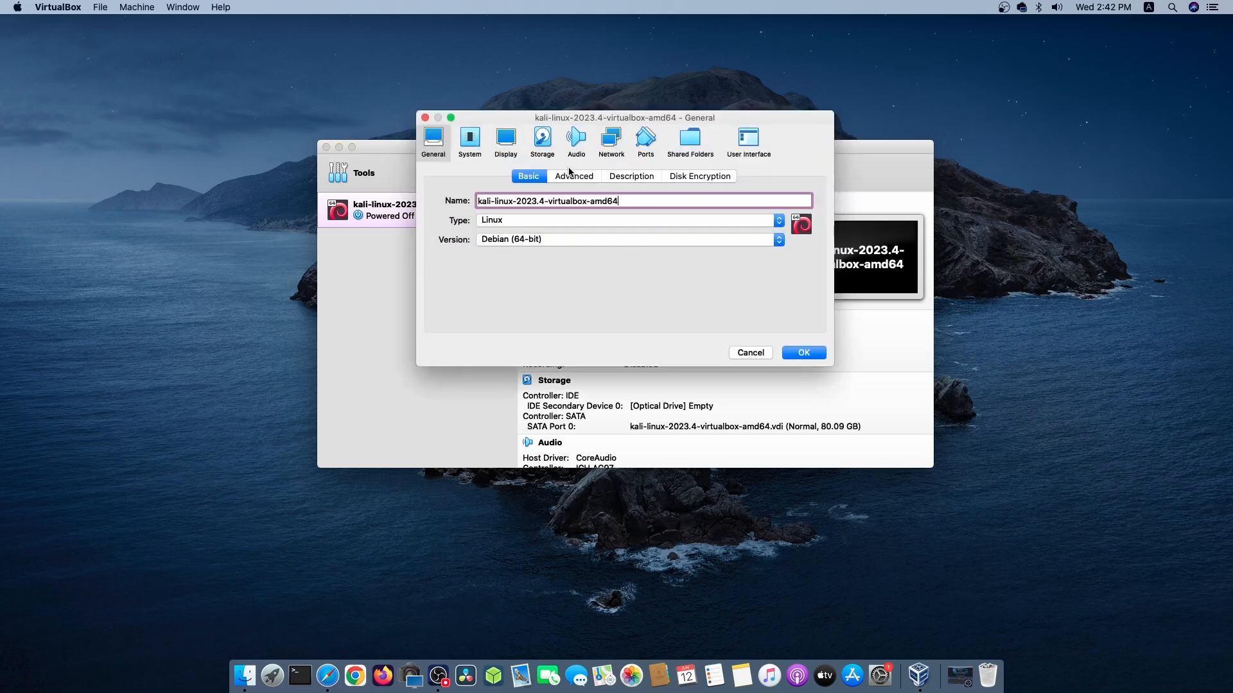
pyautogui.click(611, 138)
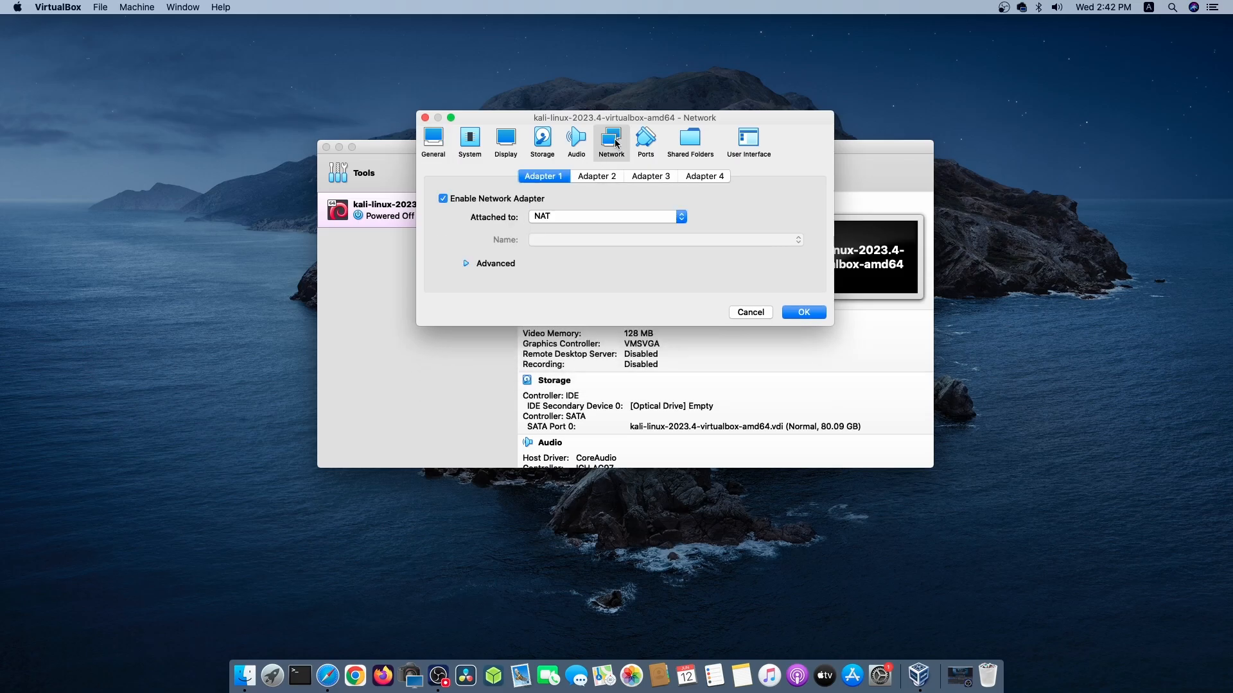
pyautogui.click(573, 219)
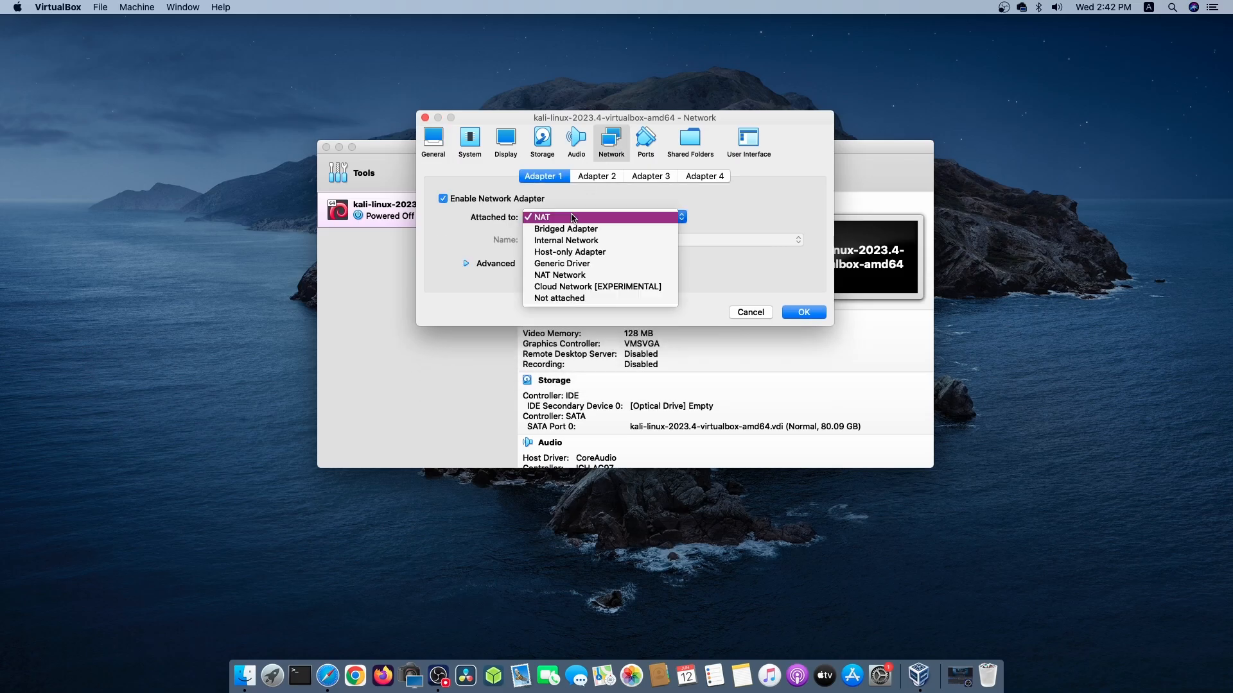
pyautogui.click(572, 229)
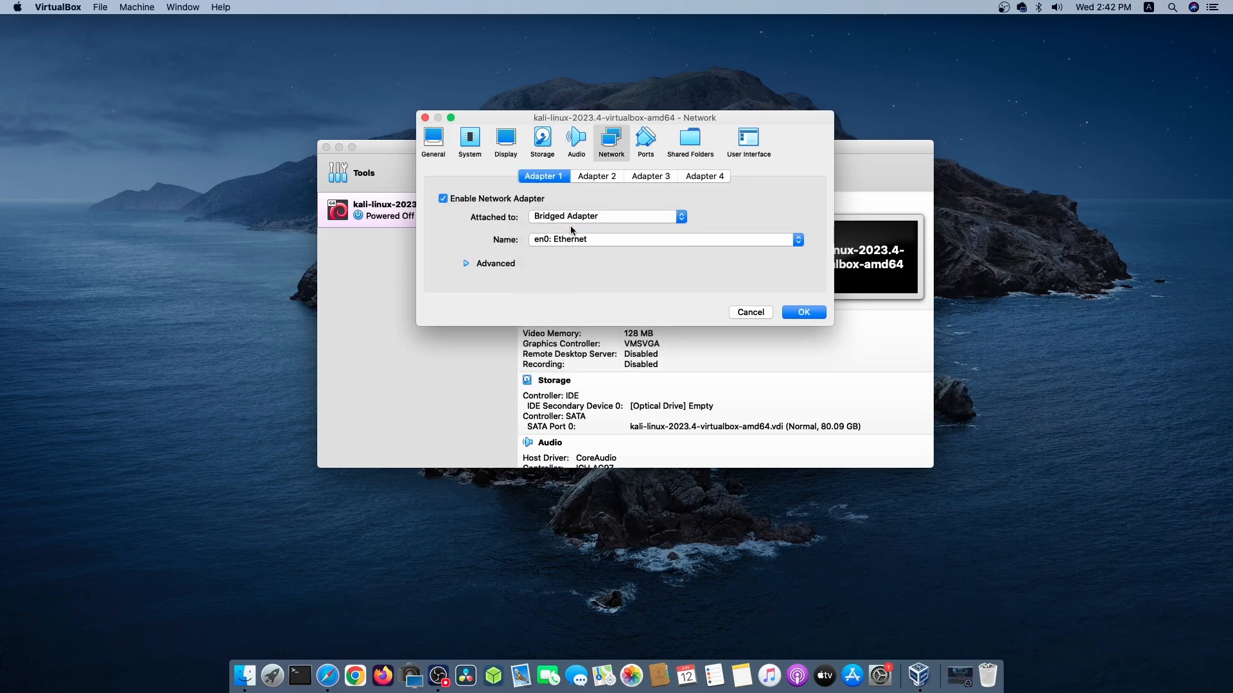
# Set the virtual machine's base memory to 4096 MB and save its settings.
pyautogui.click(470, 138)
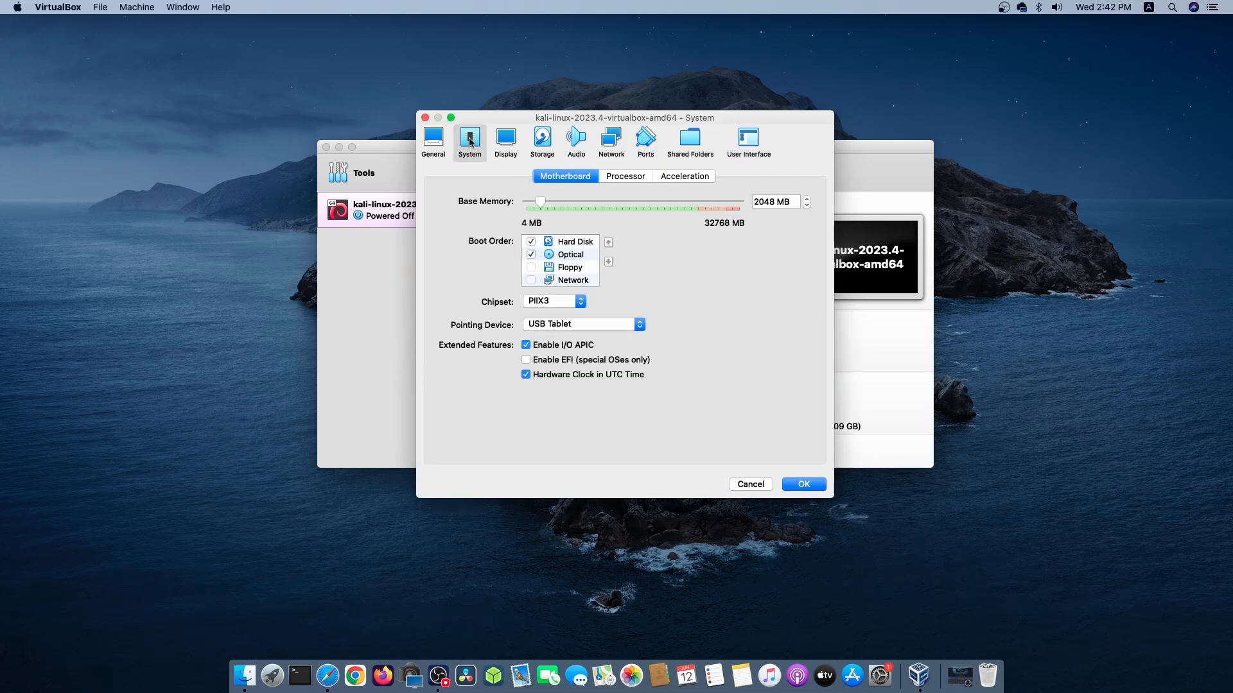
pyautogui.moveTo(545, 200); pyautogui.dragTo(552, 201)
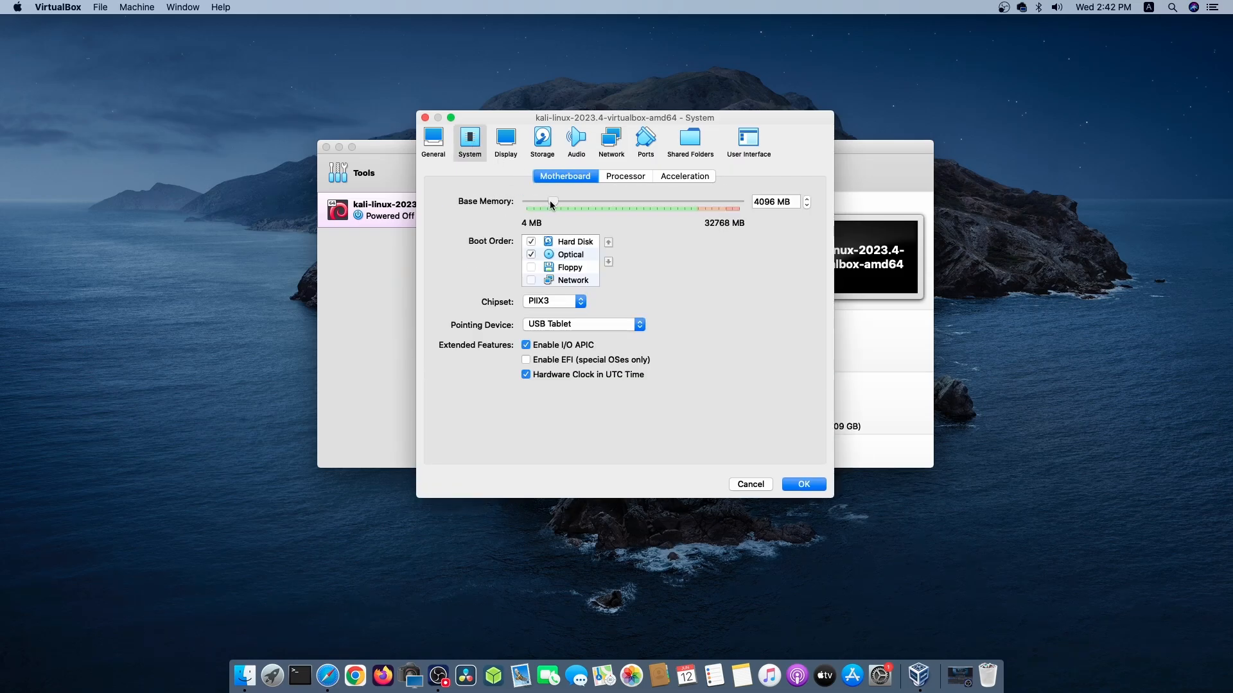
pyautogui.click(804, 484)
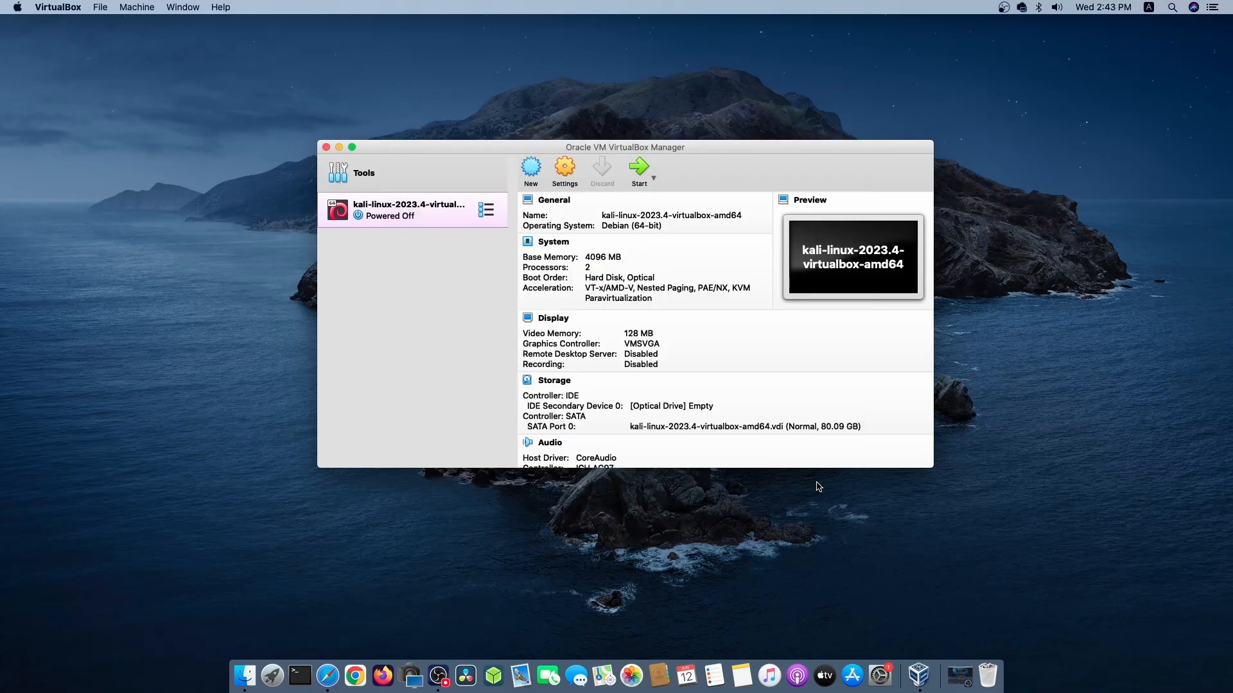
# Start the Kali virtual machine, minimise the VirtualBox manager window and boot the Kali GNU/Linux entry.
pyautogui.click(637, 172)
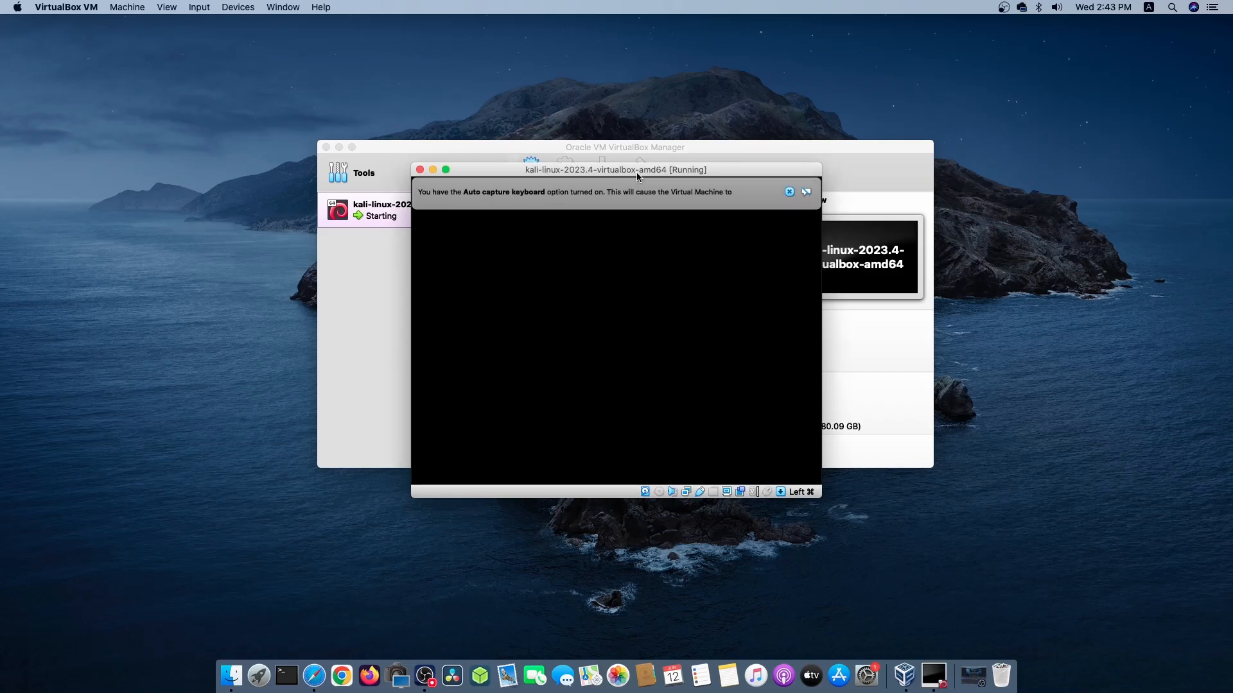
pyautogui.click(789, 192)
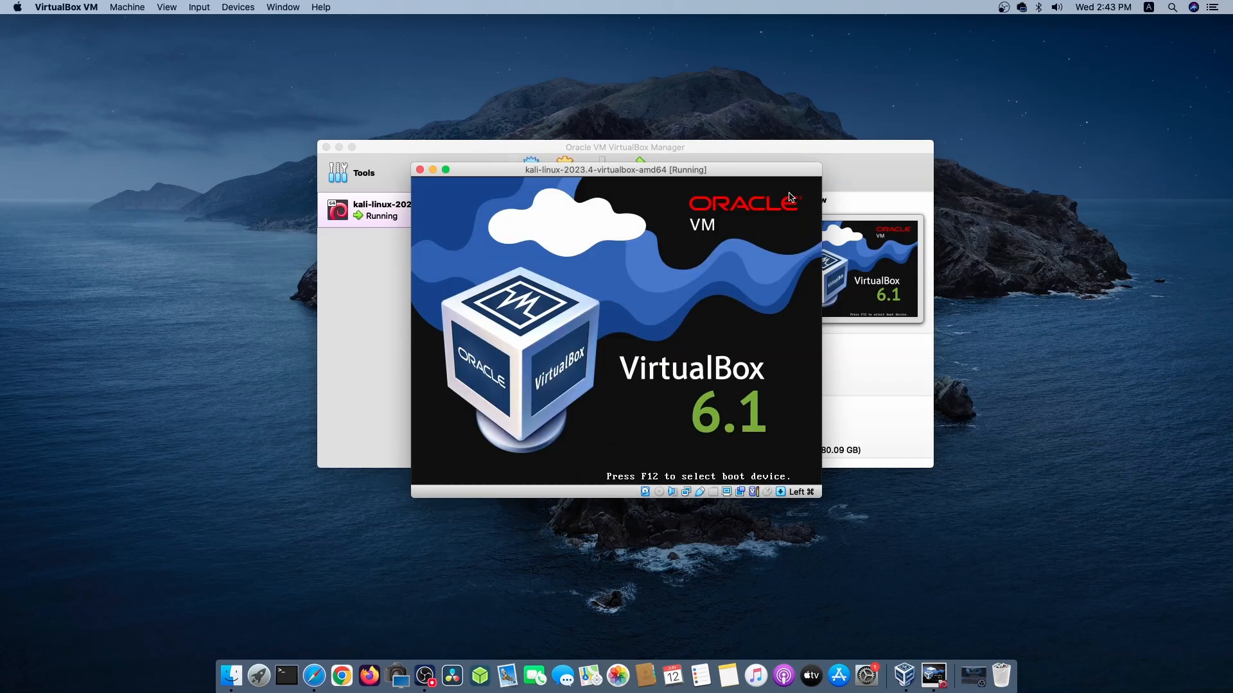
pyautogui.click(339, 147)
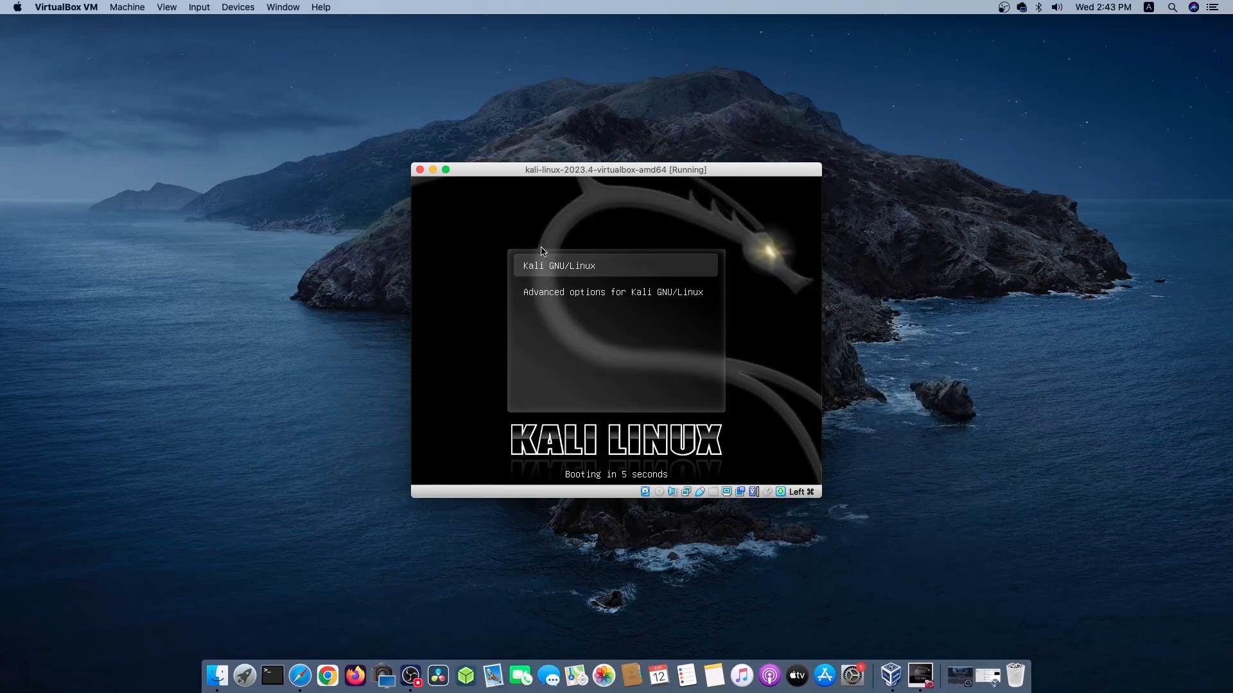
pyautogui.press('Return')
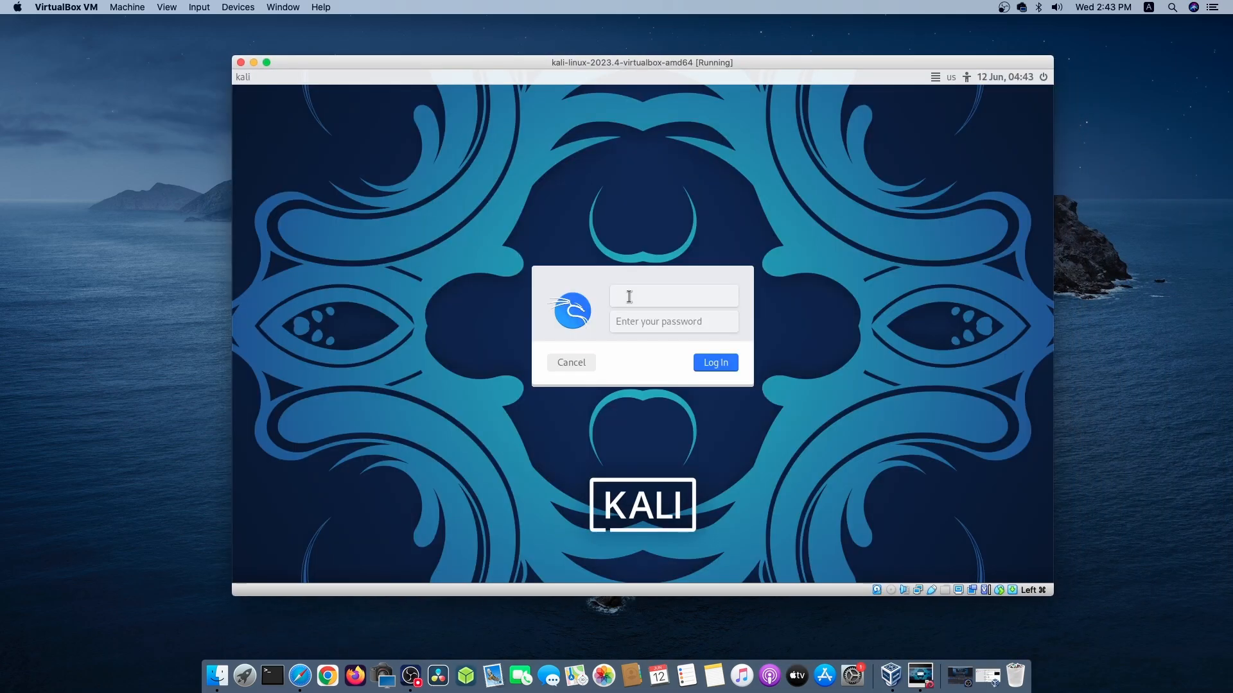
# Log in to the Kali desktop with the username kali and the account password.
pyautogui.write('kali')
pyautogui.press('Tab')
pyautogui.write('kali')
pyautogui.click(709, 363)
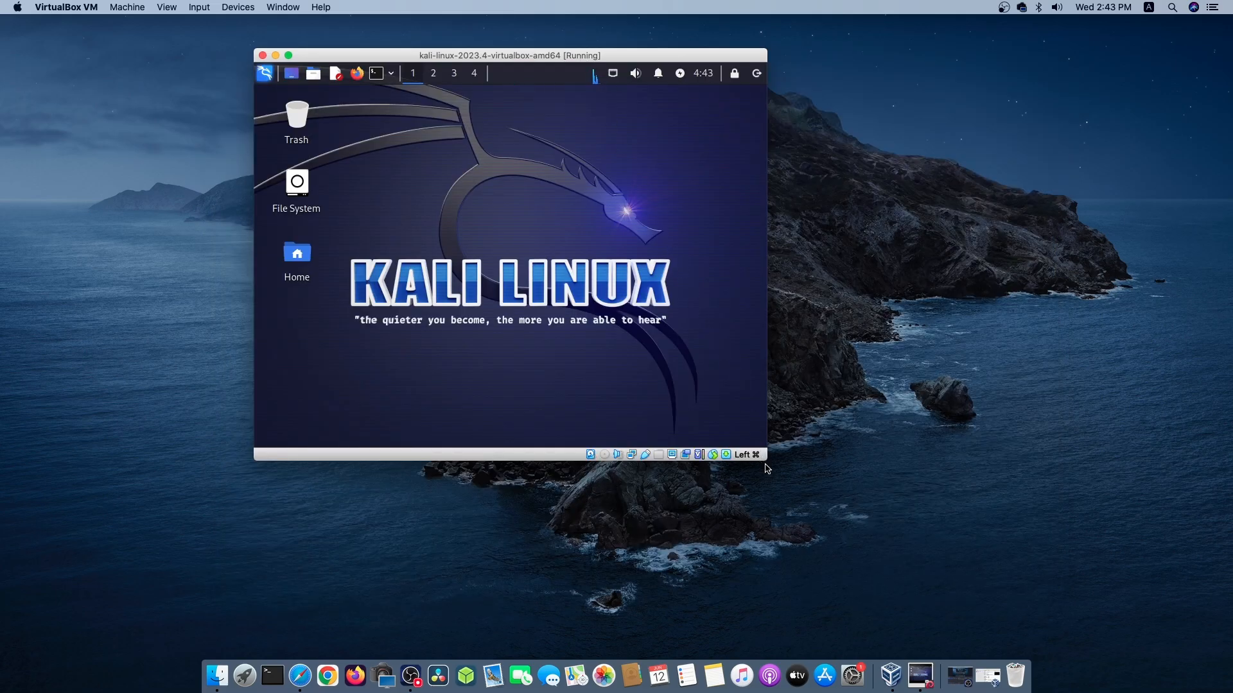
# Enlarge and reposition the virtual machine window, and look through Kali's applications menu, including the Wireless Attacks category.
pyautogui.moveTo(766, 462); pyautogui.dragTo(1036, 604)
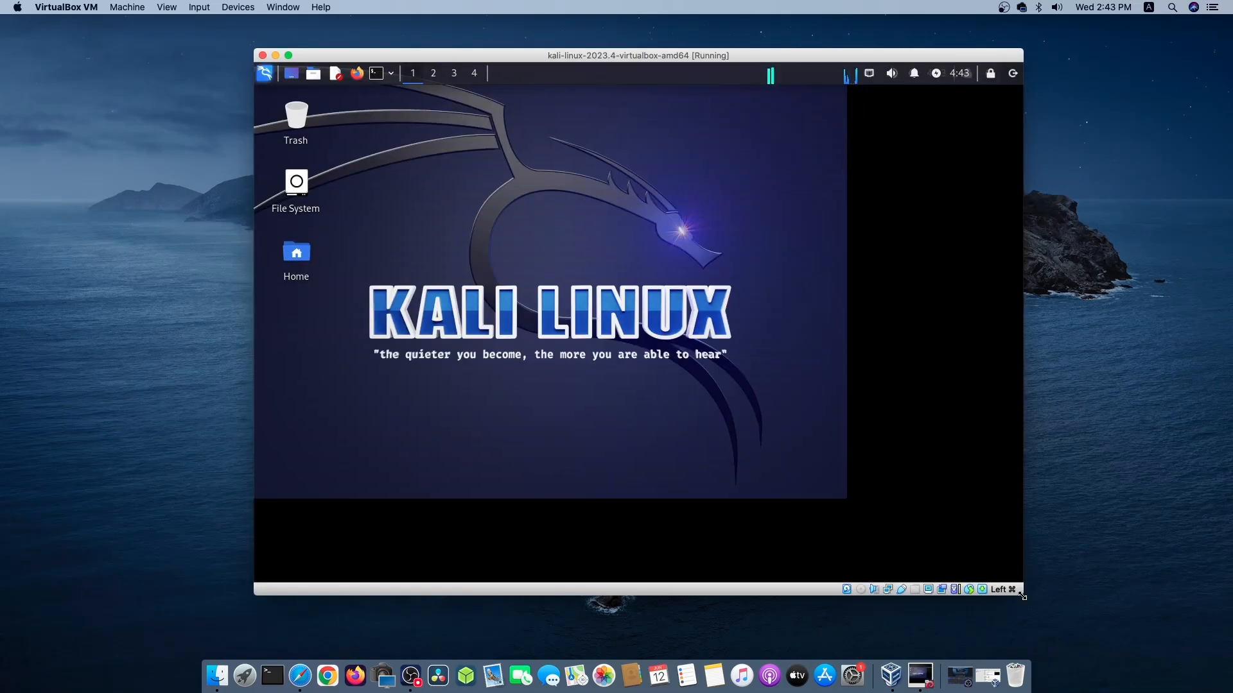
pyautogui.moveTo(641, 60); pyautogui.dragTo(592, 56)
pyautogui.click(216, 69)
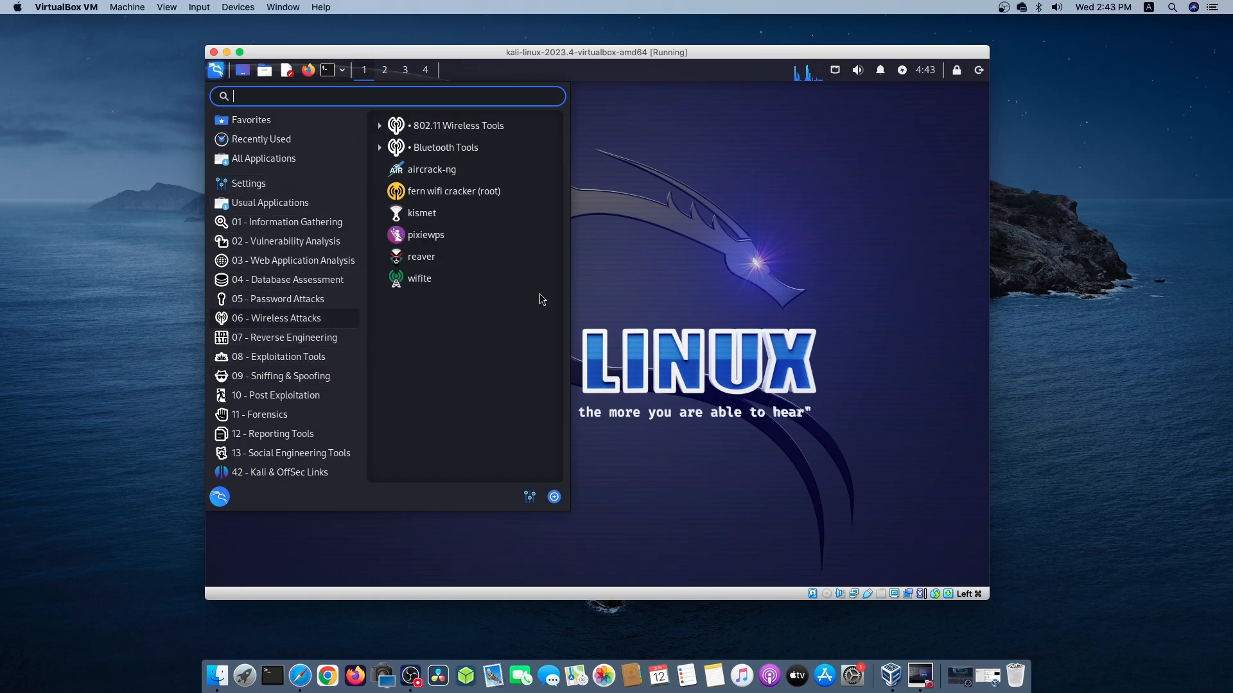
pyautogui.click(632, 283)
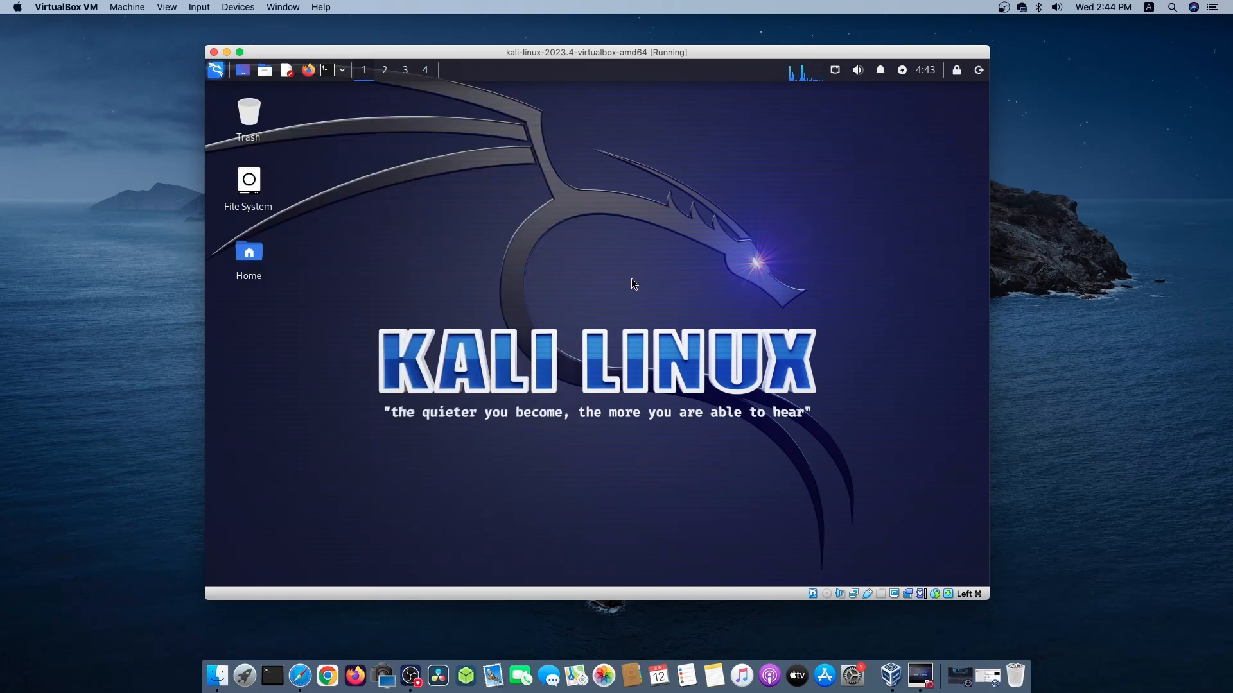